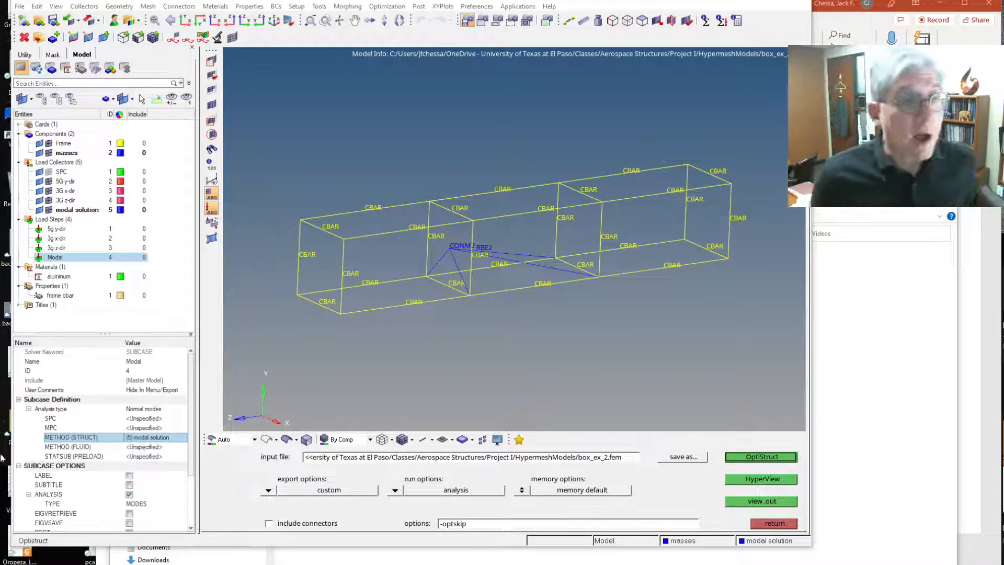
- Create a new property named "rectangl cbar" and give it a reddish-brown colour
right_click(138, 318)
mouse_move(170, 319)
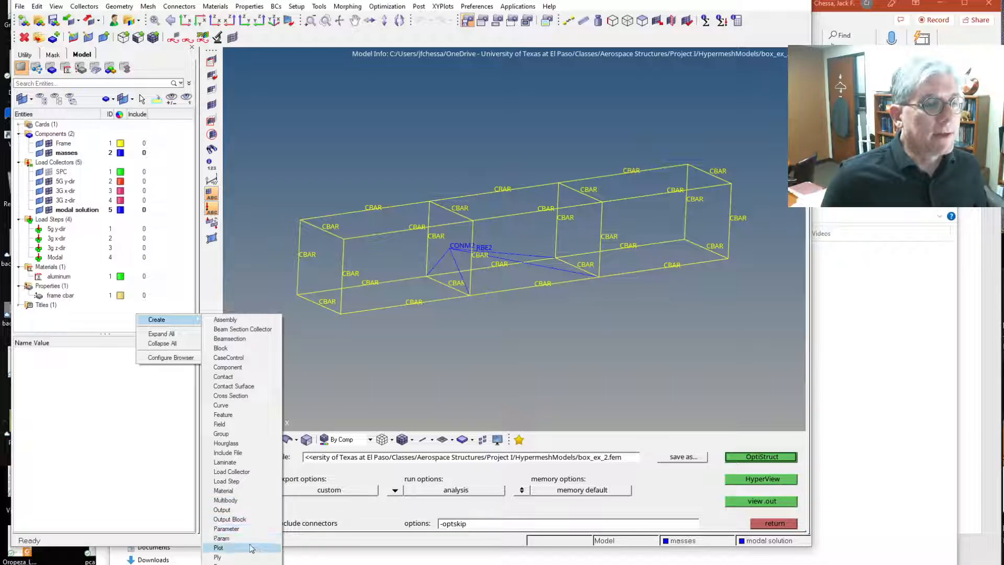
click(240, 562)
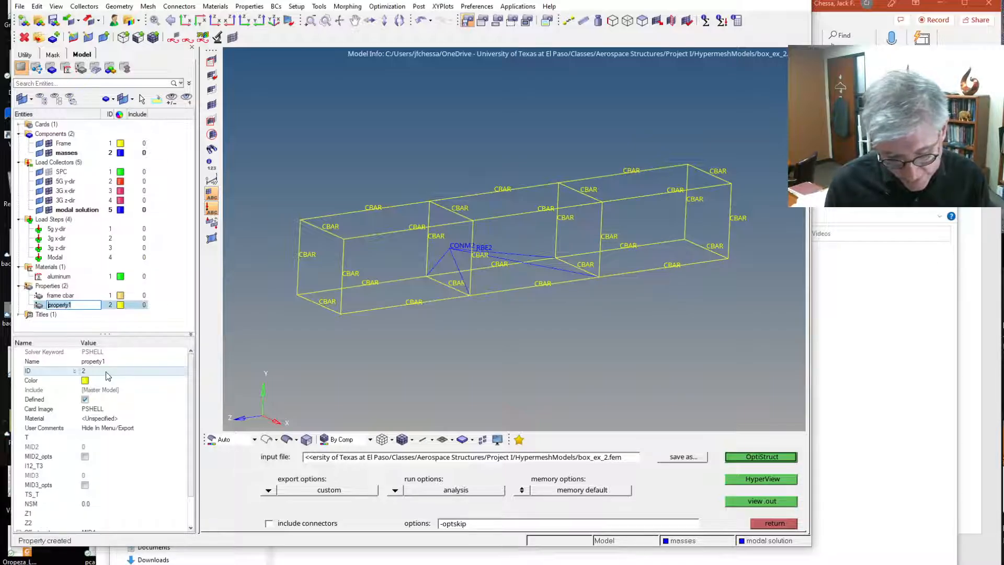
text(rectang)
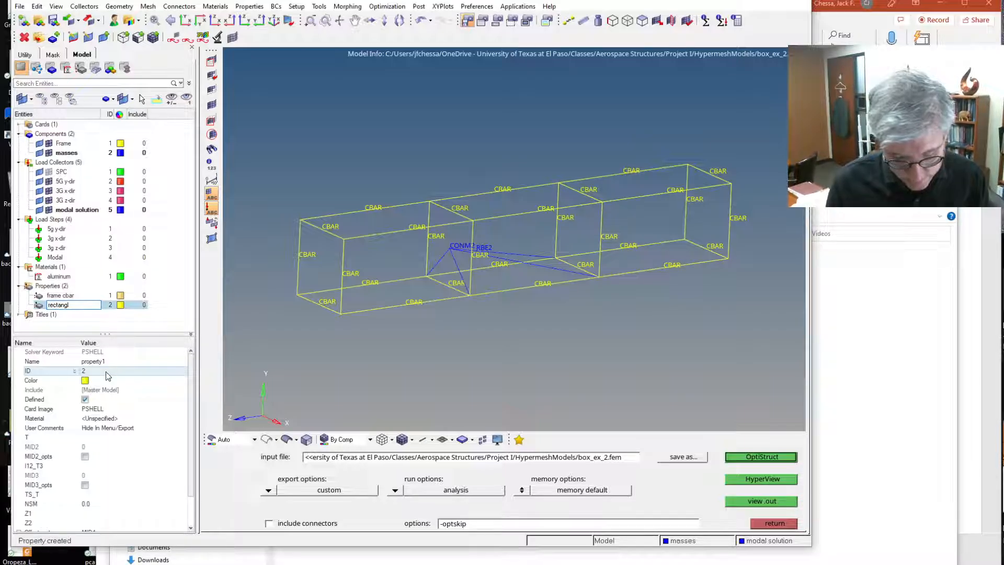
text(l)
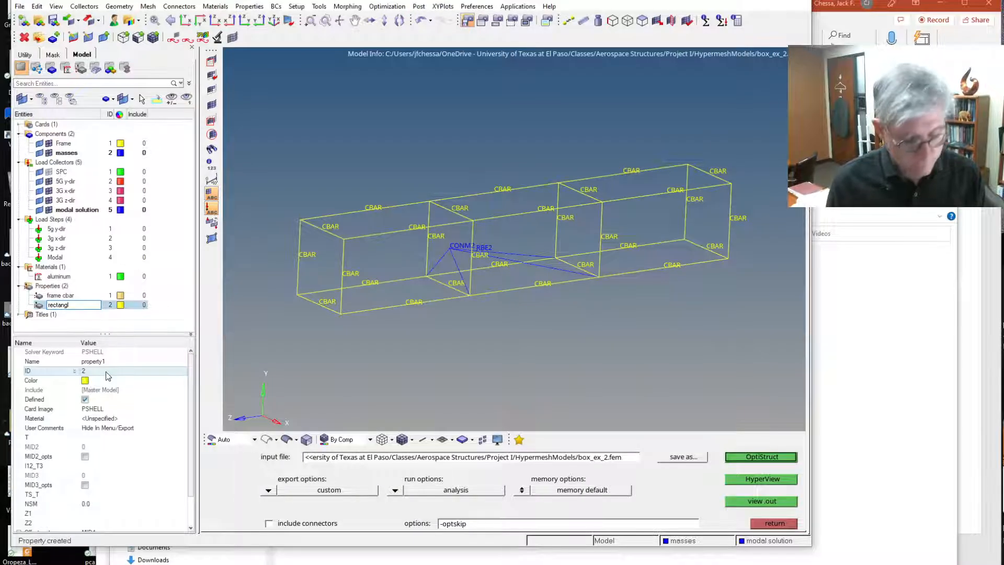
text( cbar)
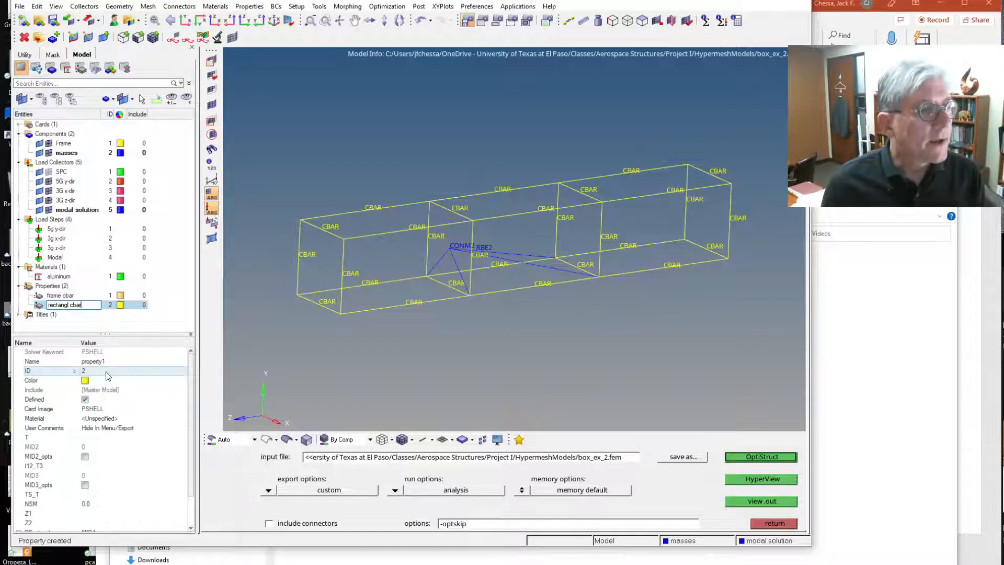
key(Return)
click(120, 304)
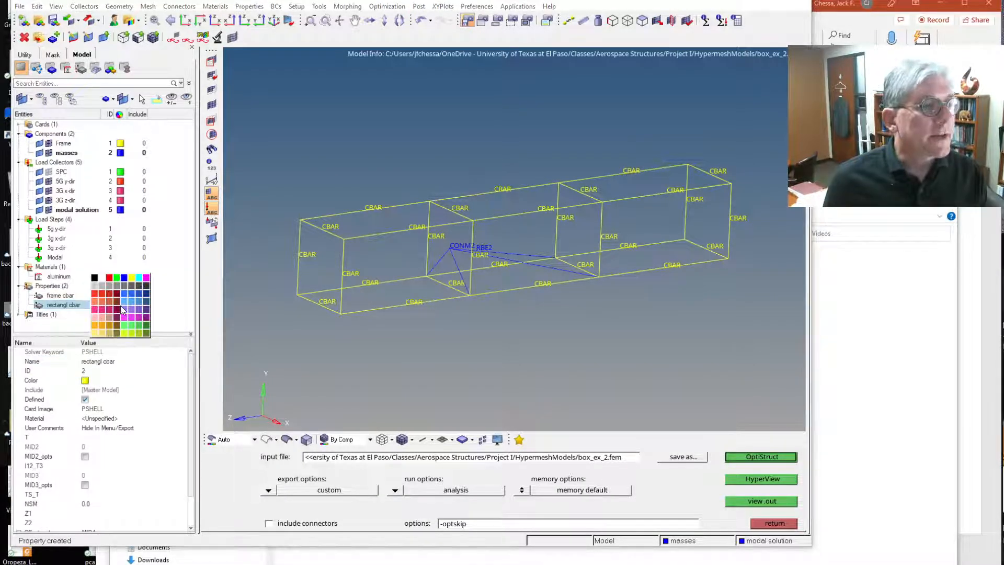
click(113, 302)
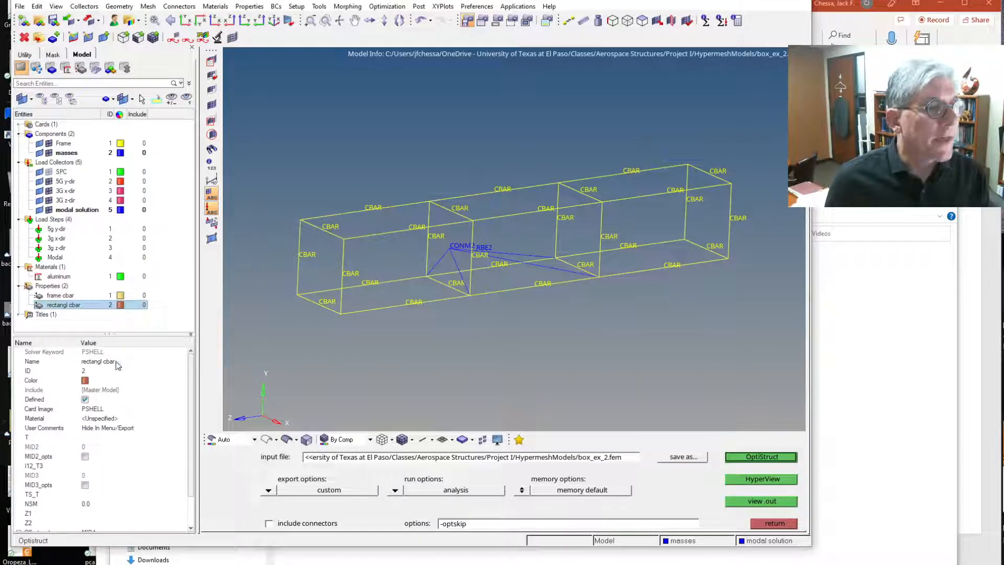
- Change the rectangl cbar property's card image to PBARL and accept the modification of its data
click(107, 409)
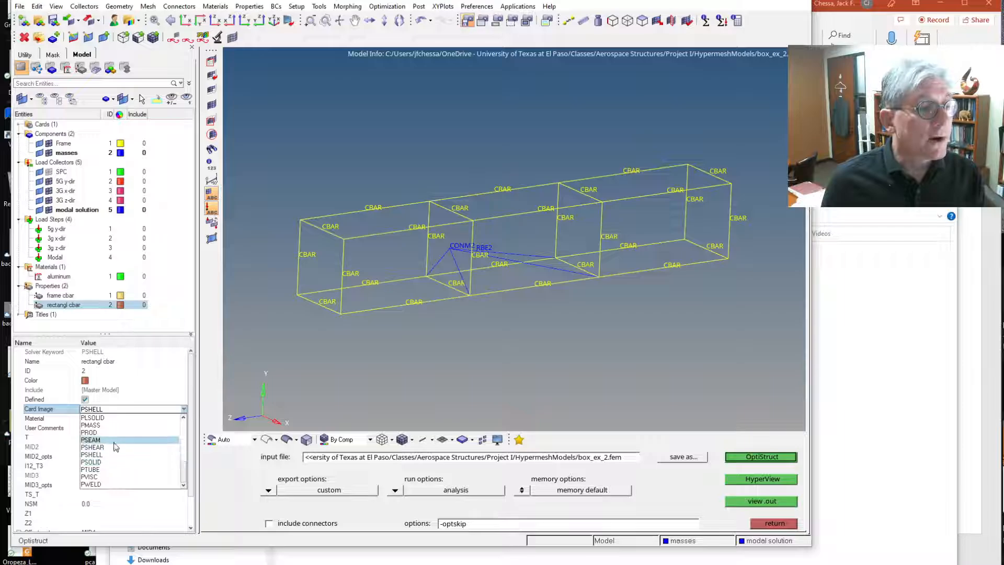
scroll(116, 446, up, 5)
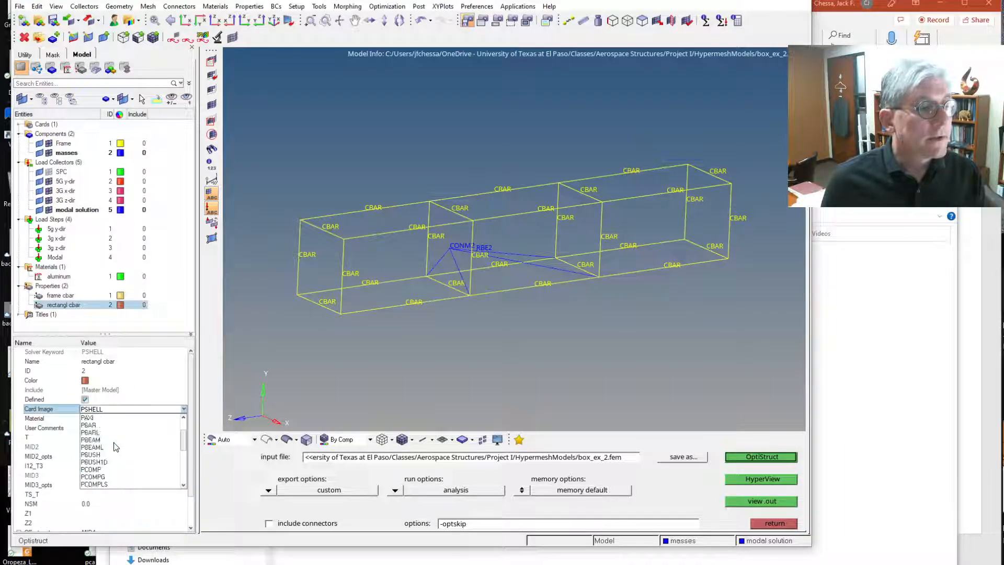
click(97, 433)
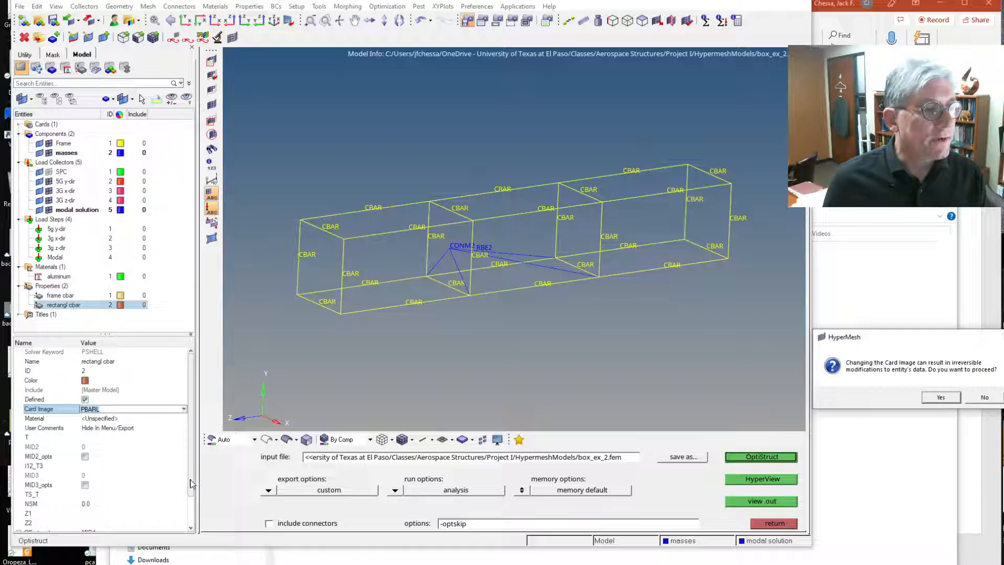
drag(190, 483, 197, 520)
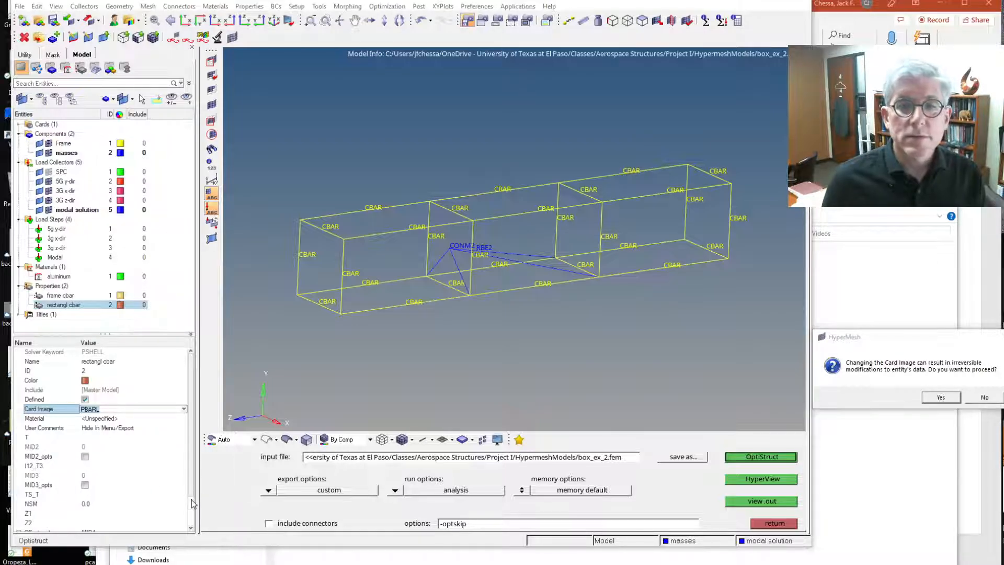
click(940, 397)
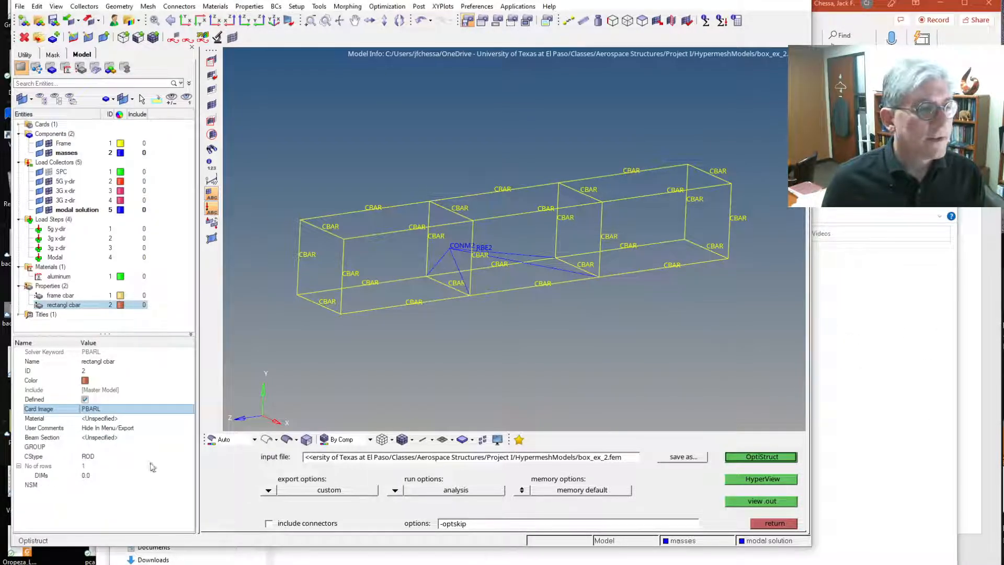
- Set the rectangl cbar property's cross-section type (CStype) to BAR
click(102, 457)
click(99, 457)
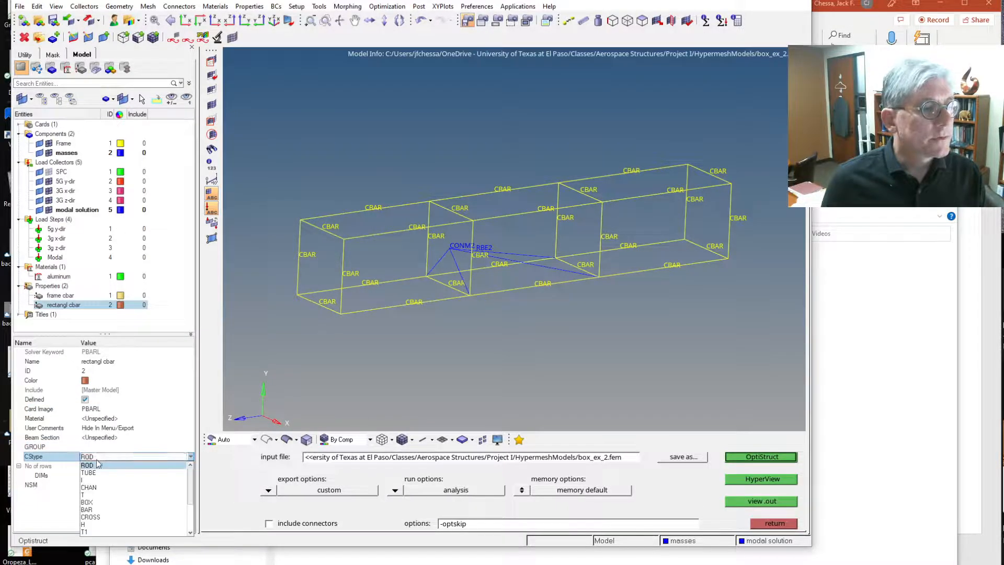
click(115, 502)
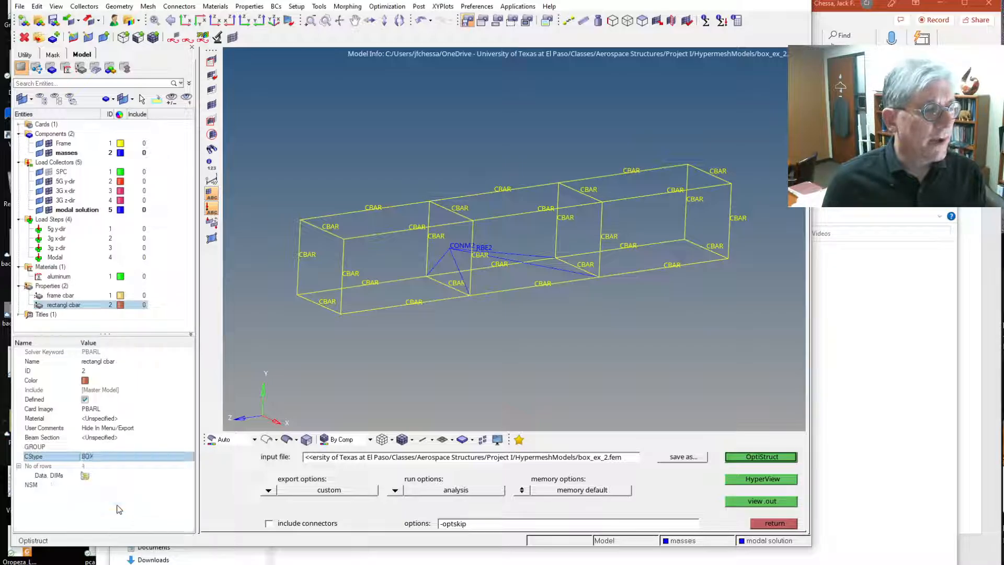
click(123, 460)
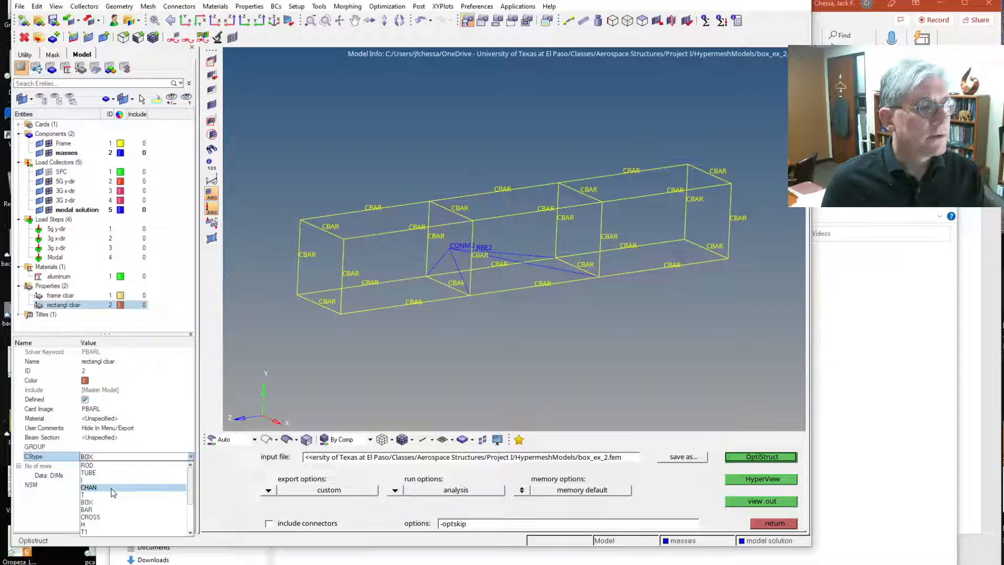
click(111, 509)
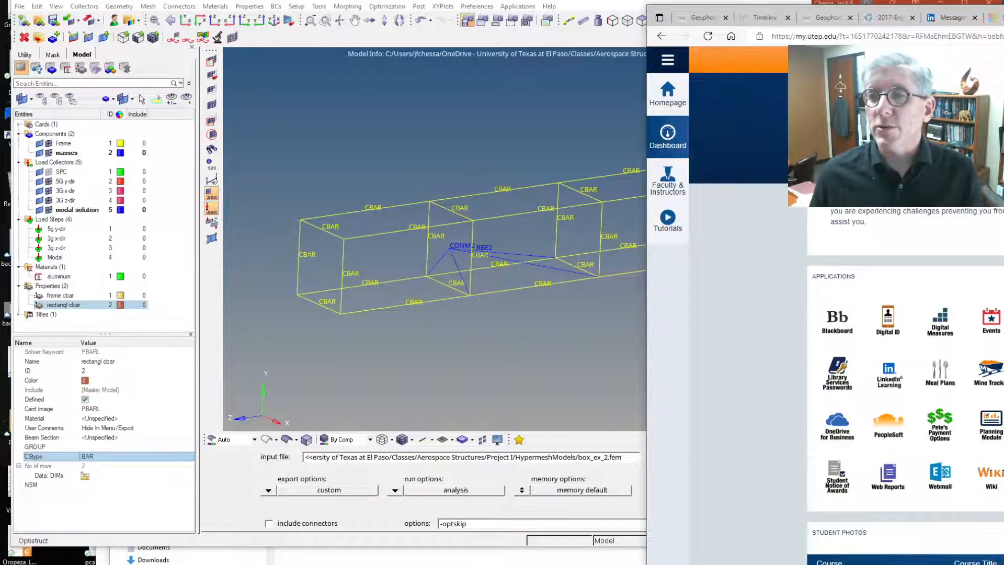
- Switch to the web browser, search for "pbarl", and examine the BAR section's dimension definitions on the Autodesk Knowledge Network page
drag(1003, 21, 933, 2)
click(527, 15)
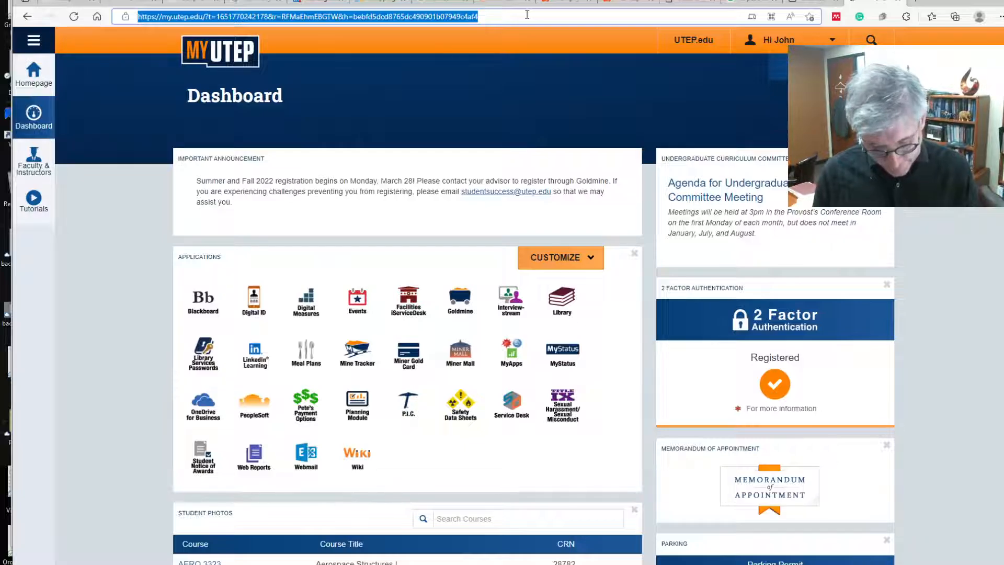
text(pbar)
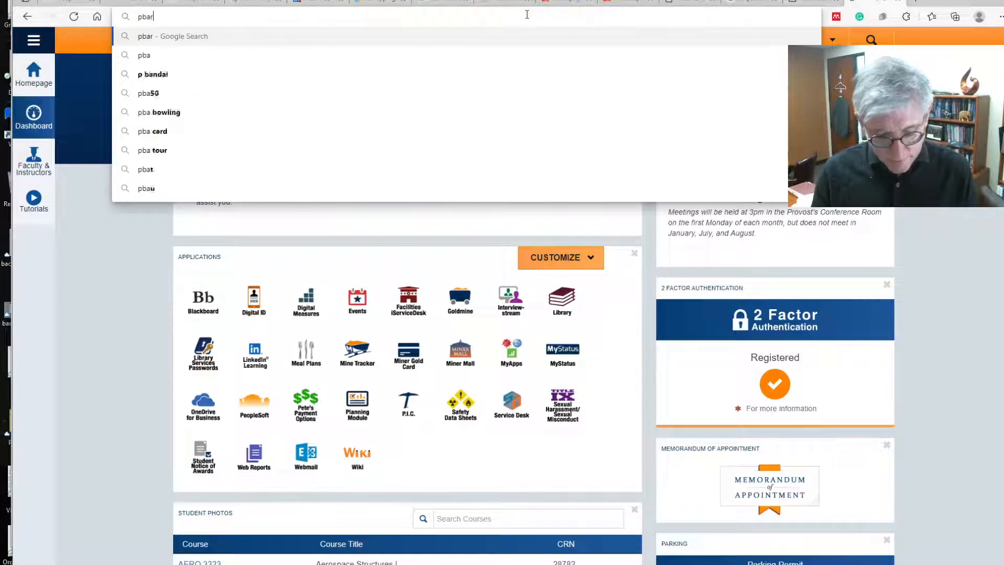
text(l)
key(Return)
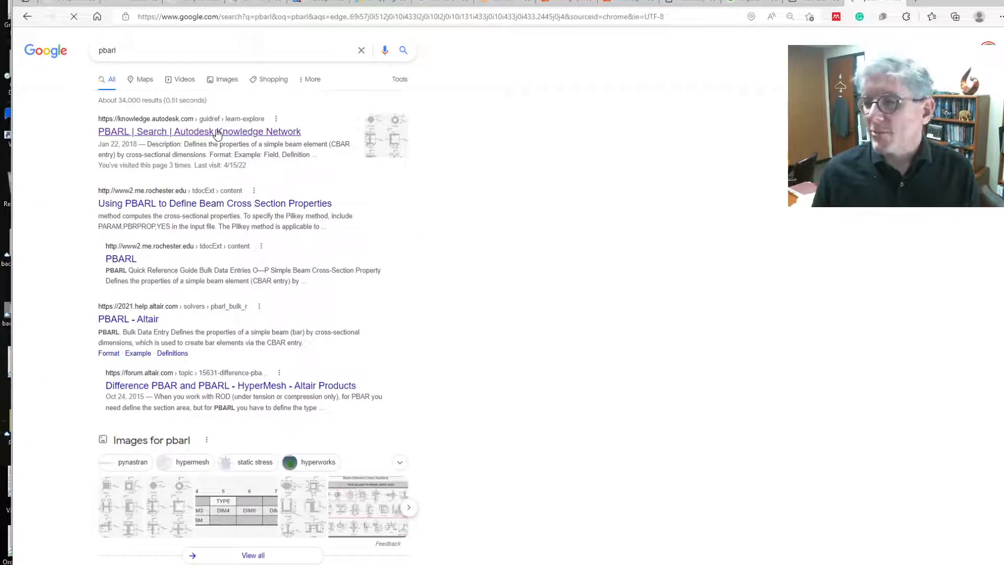
click(218, 132)
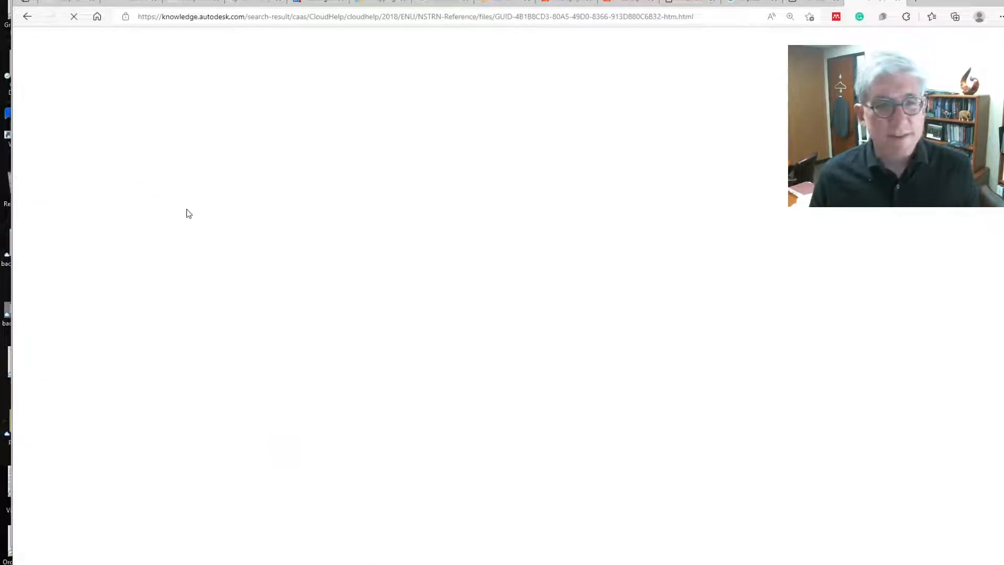
scroll(356, 284, down, 15)
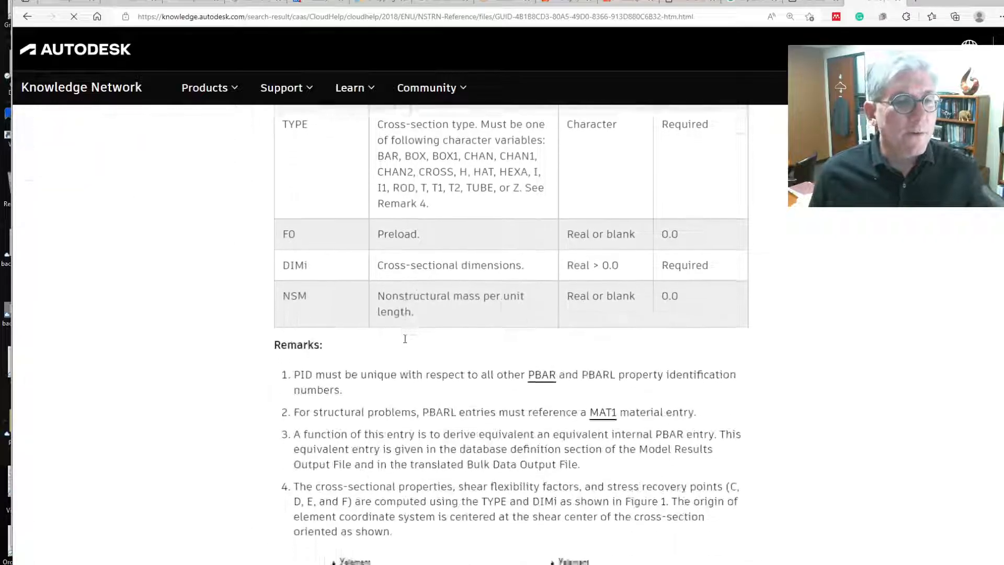
scroll(405, 339, down, 20)
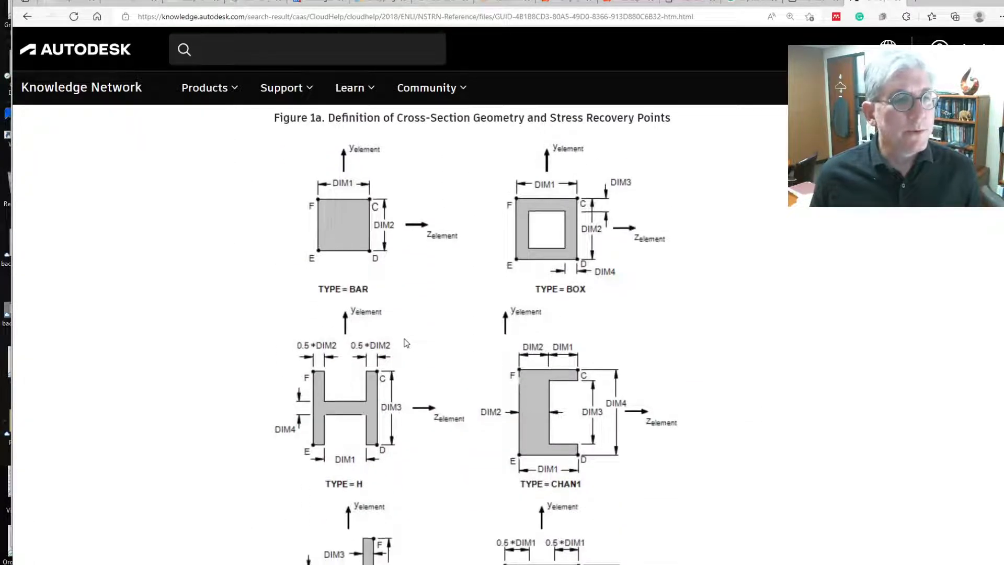
scroll(375, 276, up, 2)
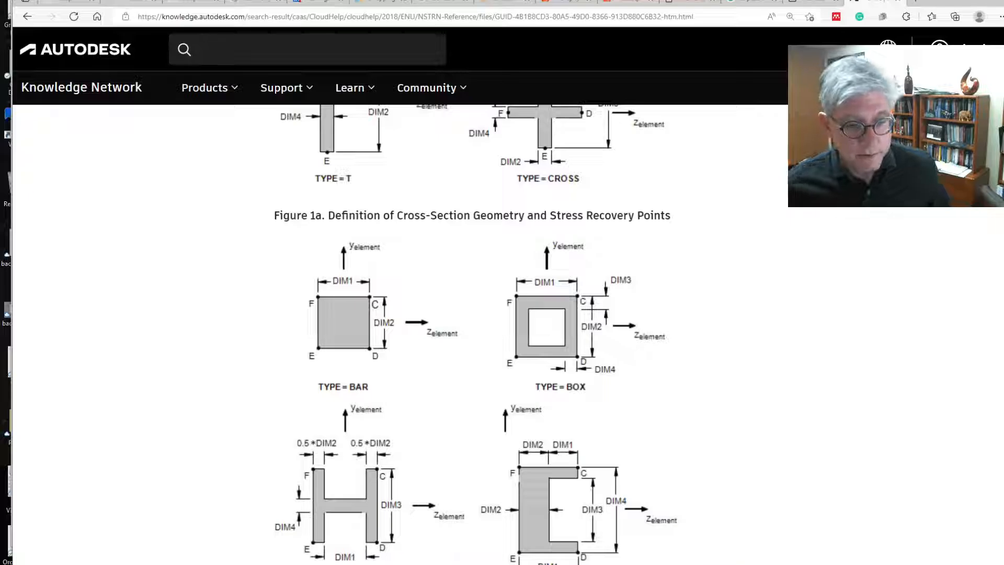
- Switch back to HyperMesh and set the rectangl cbar section dimensions to .25 in the first row and 3.142 in the second
key(alt+Tab)
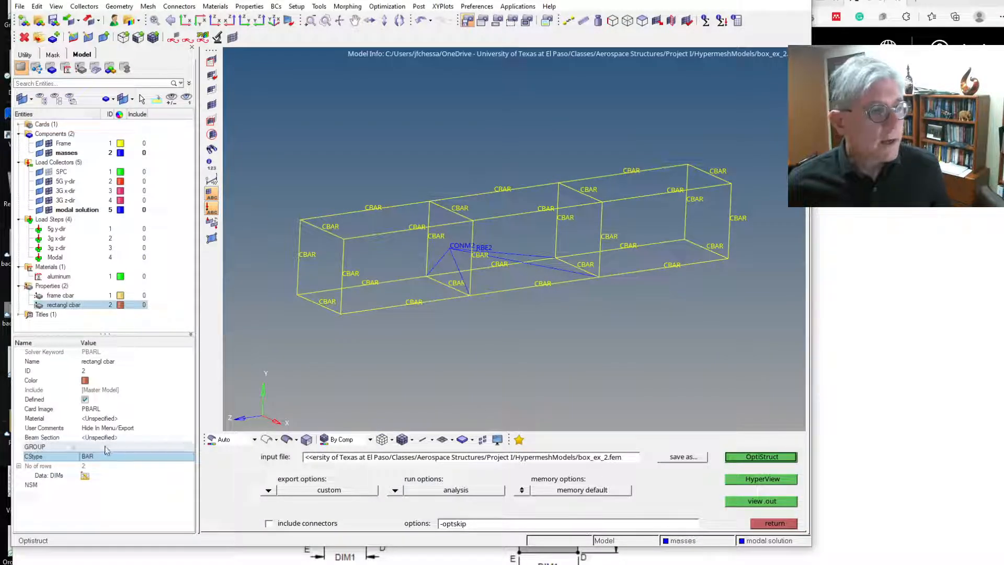
click(90, 477)
click(86, 476)
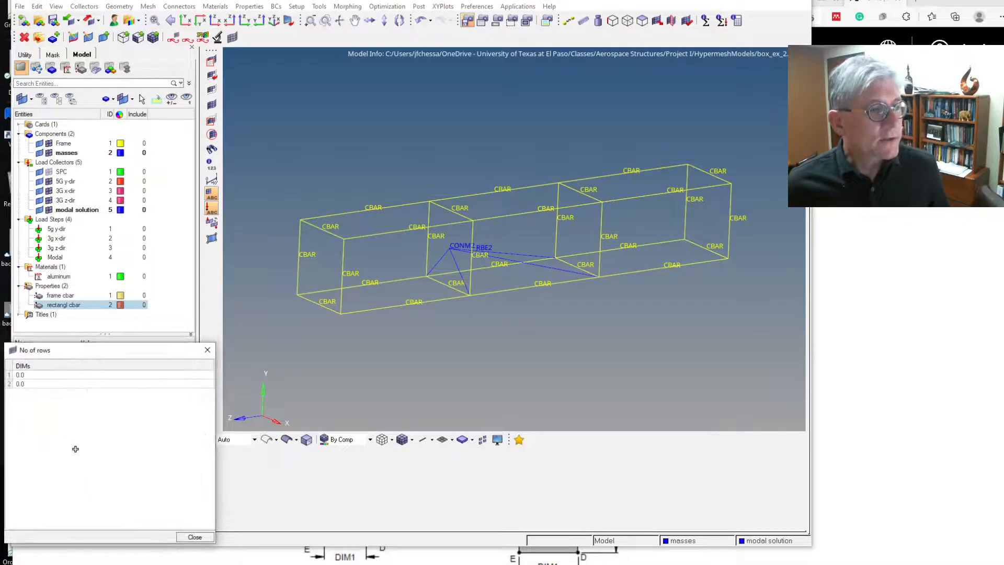
double_click(69, 374)
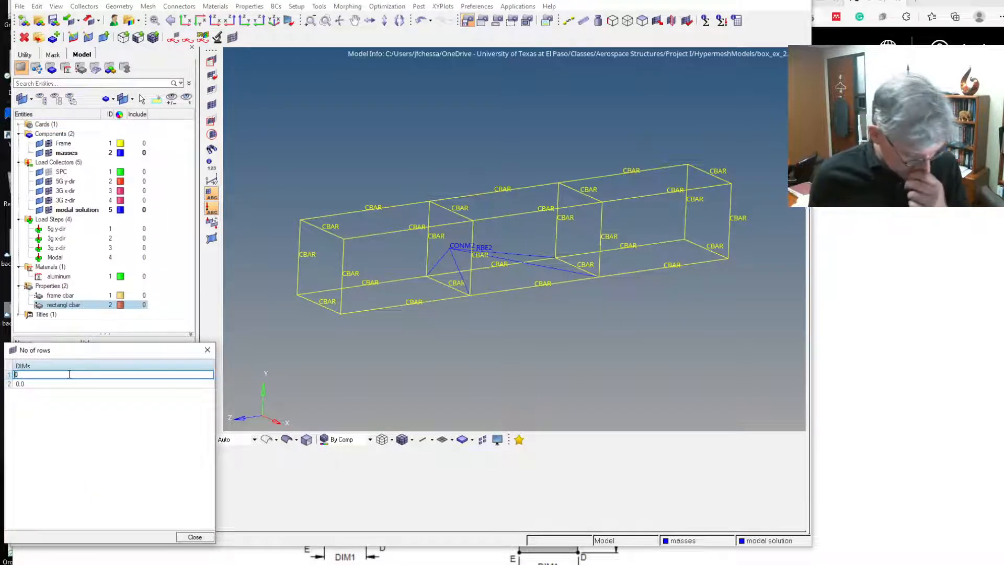
text(.25)
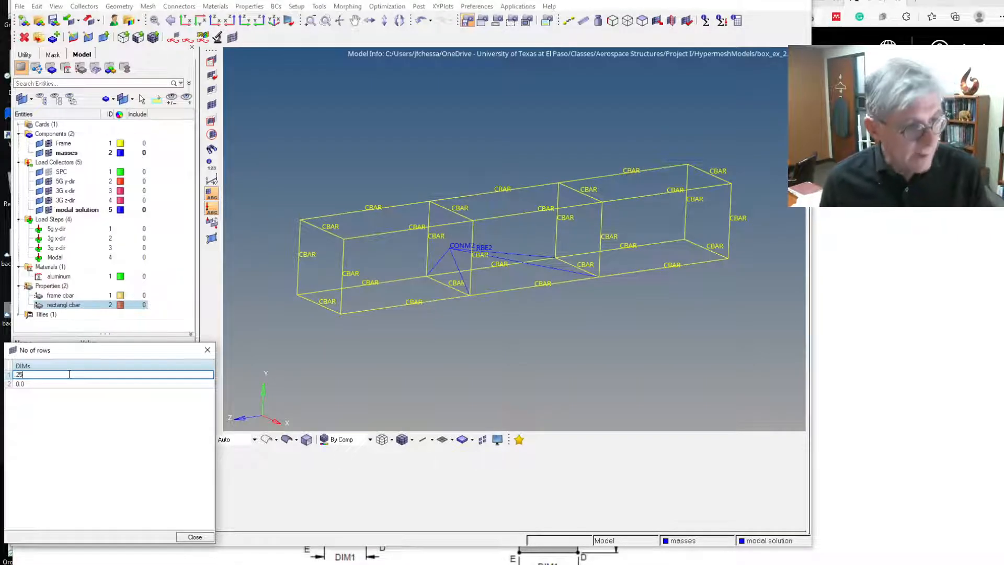
click(40, 384)
double_click(40, 384)
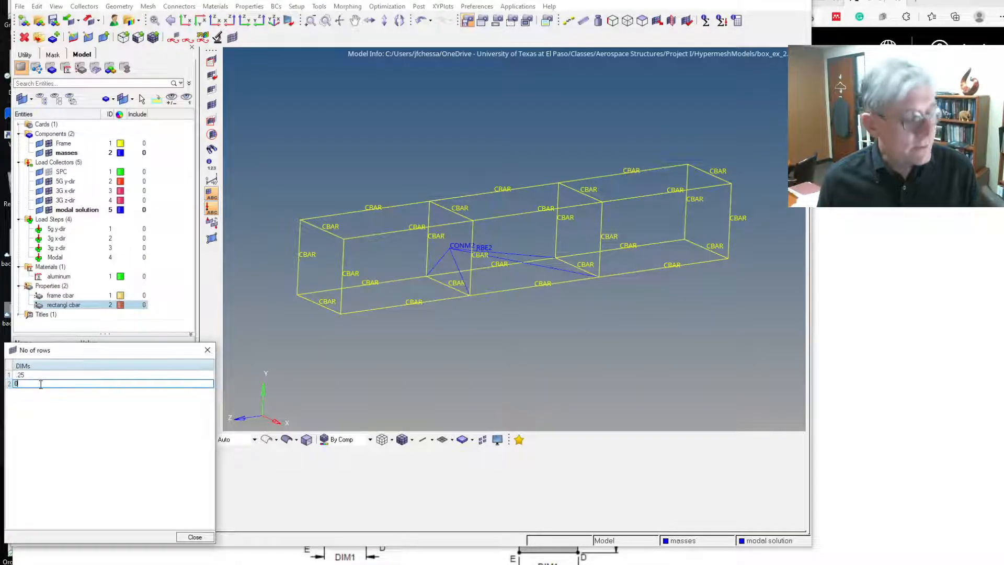
text(3)
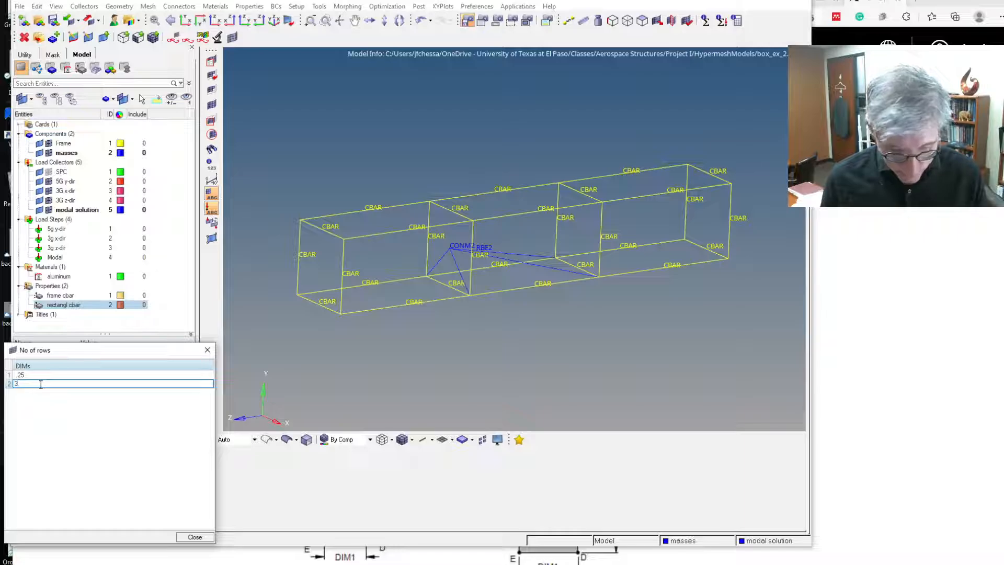
text(.14)
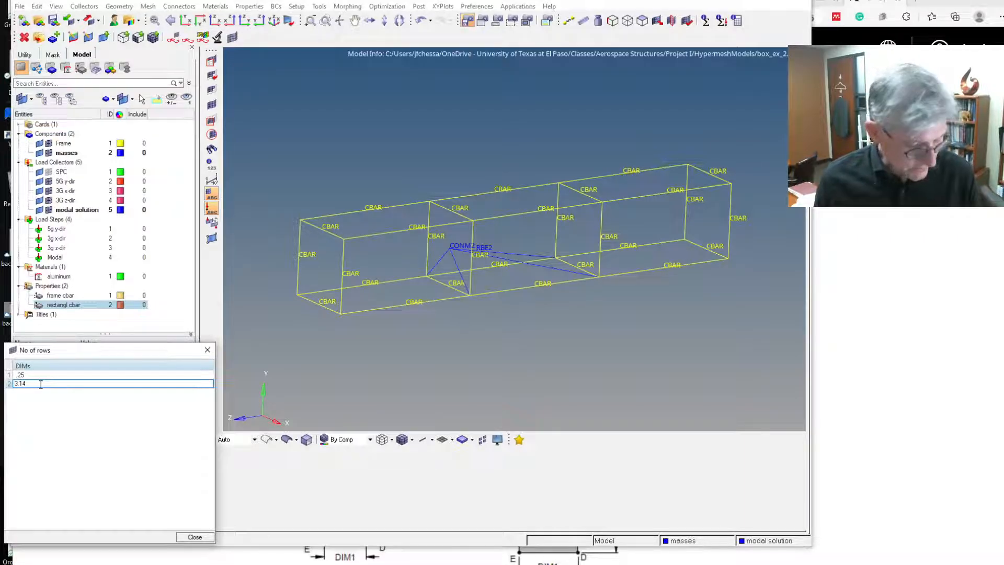
text(2)
click(112, 416)
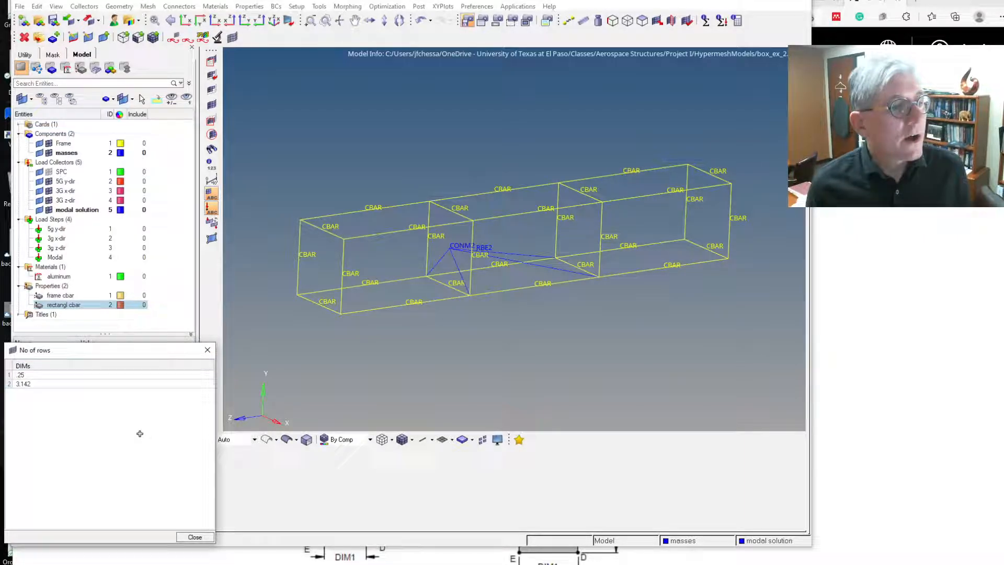
click(195, 537)
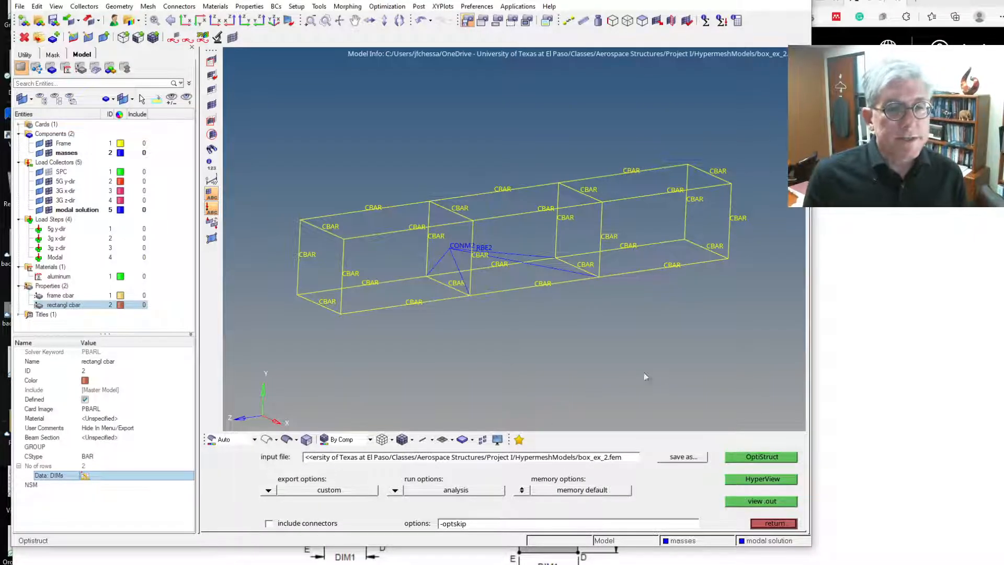
- Start updating existing bar elements and select the twelve longitudinal CBAR elements of the box frame
click(762, 523)
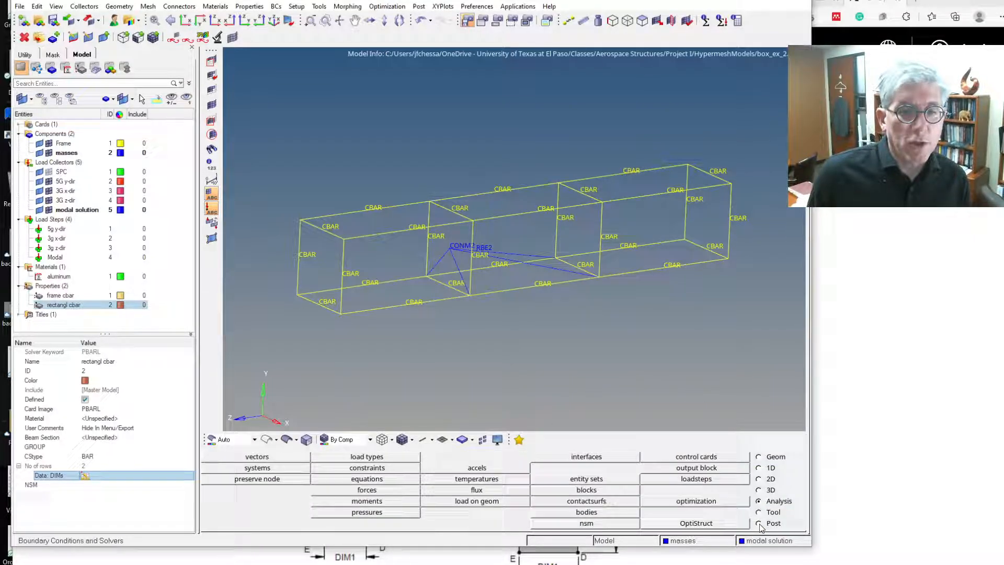
click(773, 468)
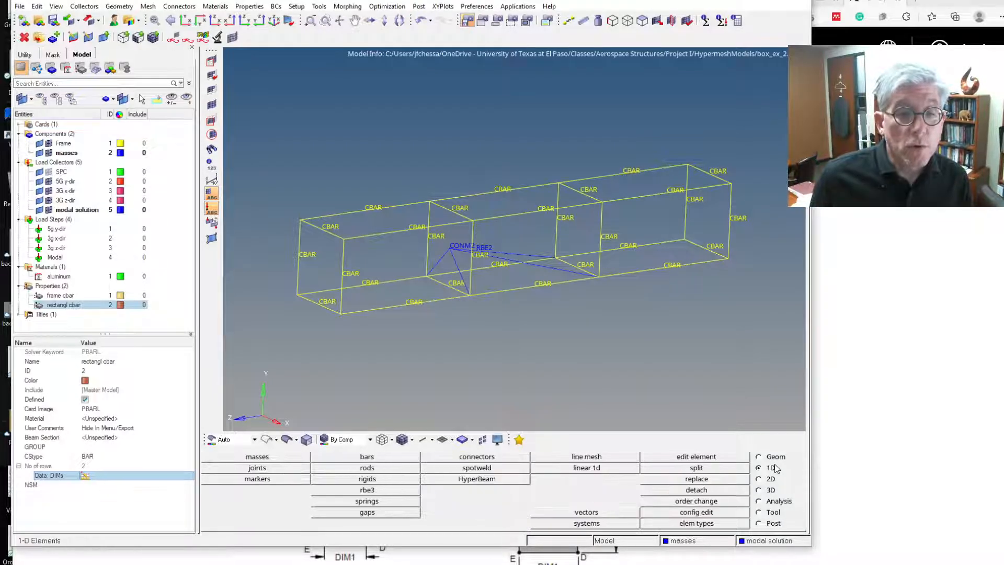
click(386, 457)
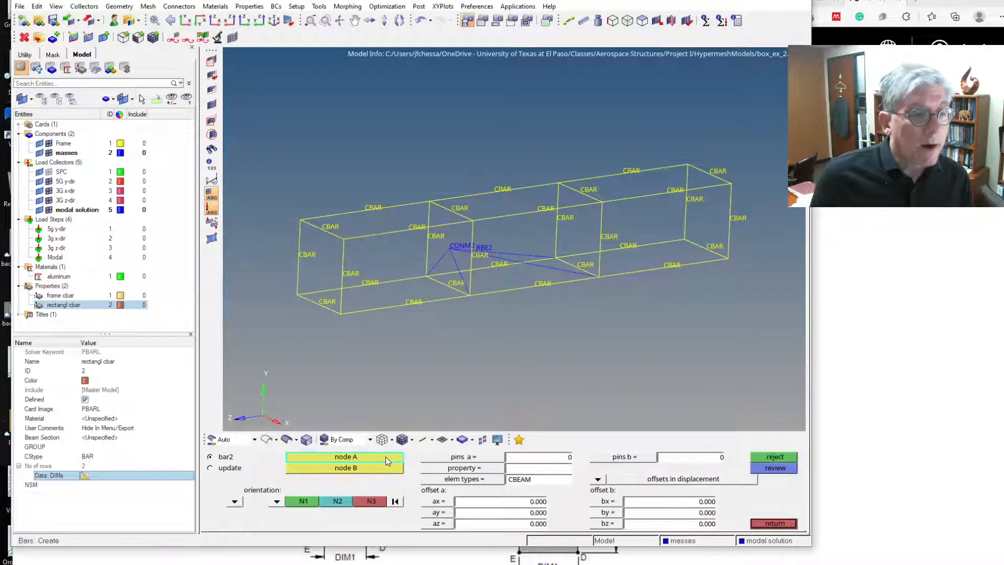
click(237, 469)
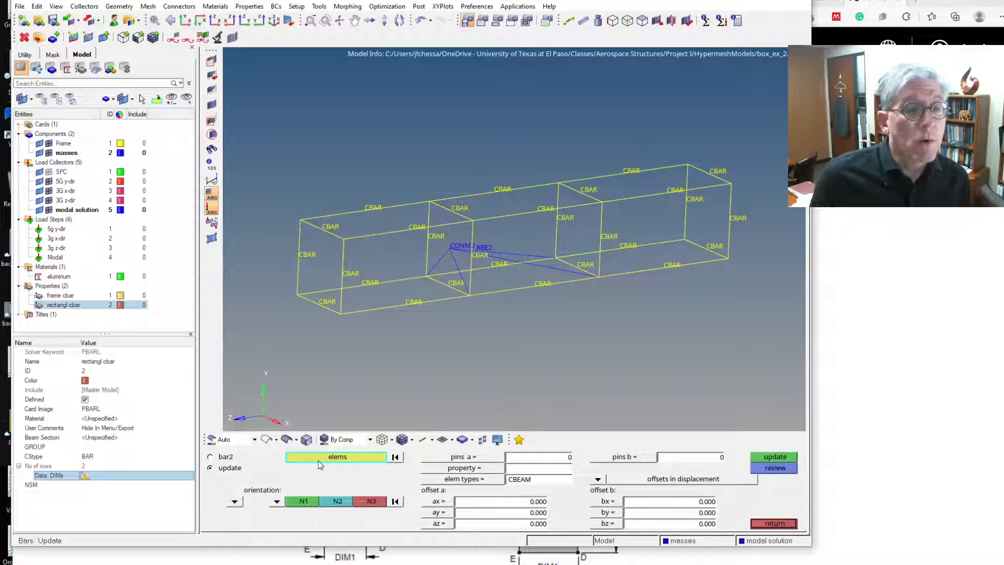
click(441, 480)
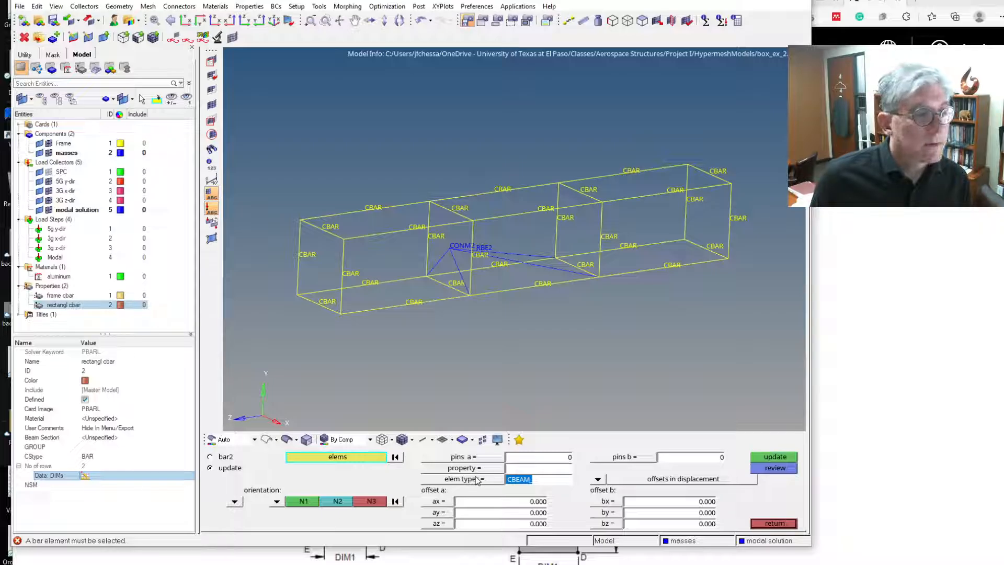
click(401, 227)
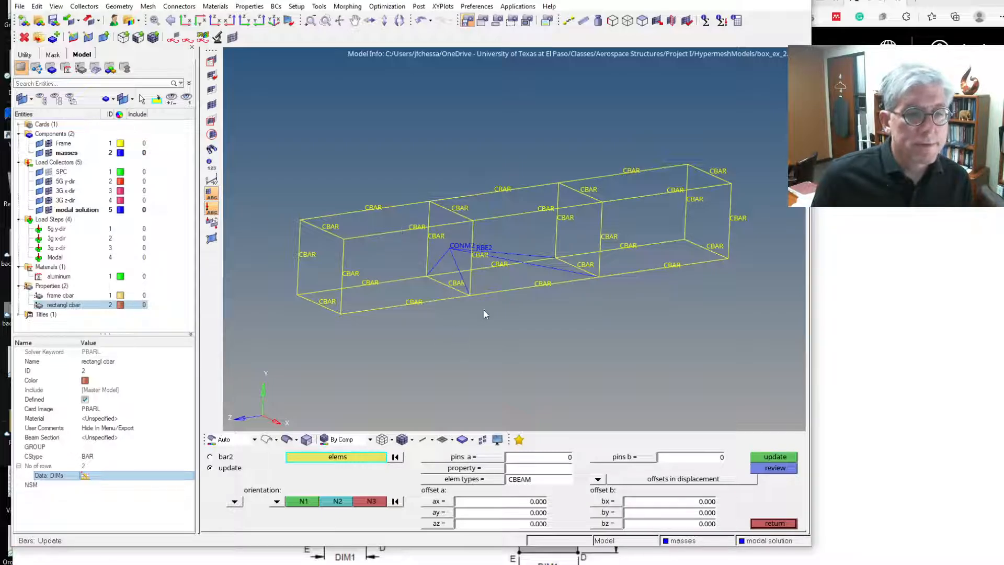
click(416, 231)
click(392, 210)
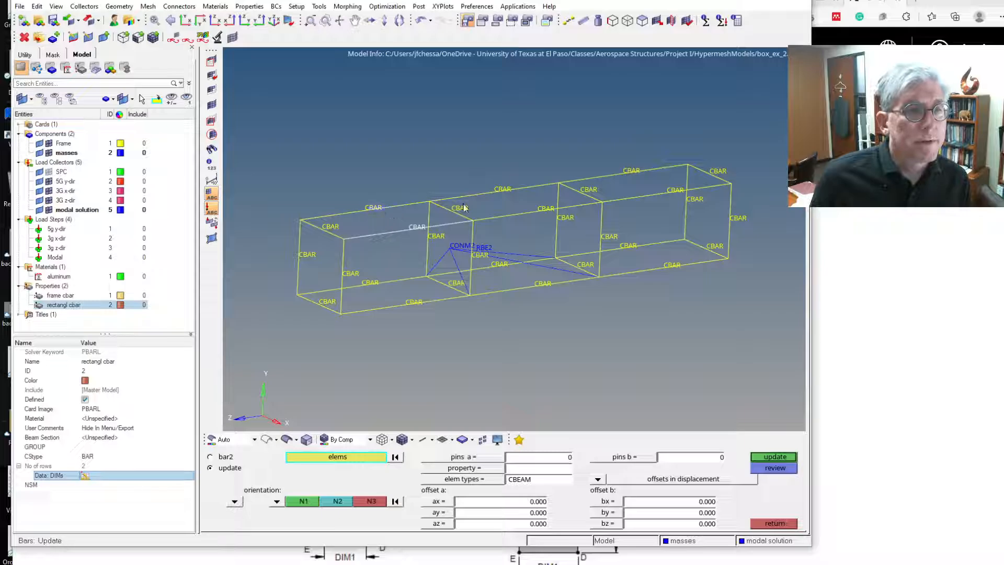
click(531, 210)
click(607, 173)
click(636, 195)
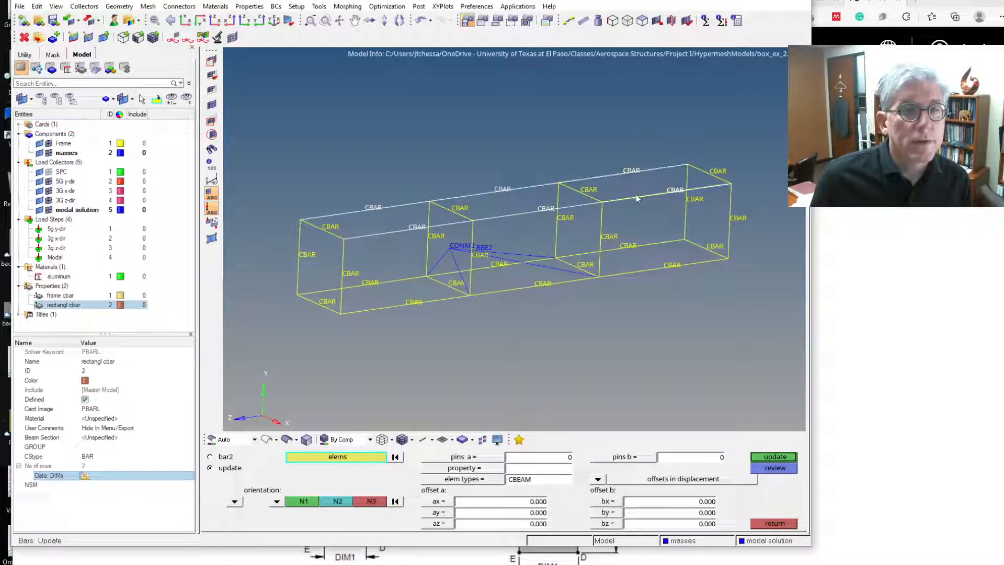
click(492, 267)
click(523, 288)
click(410, 308)
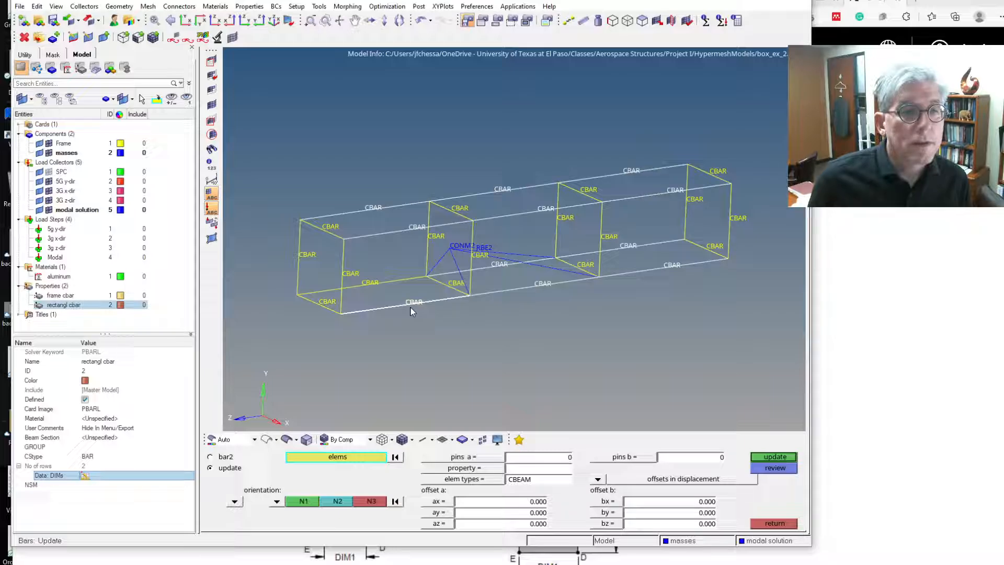
click(378, 283)
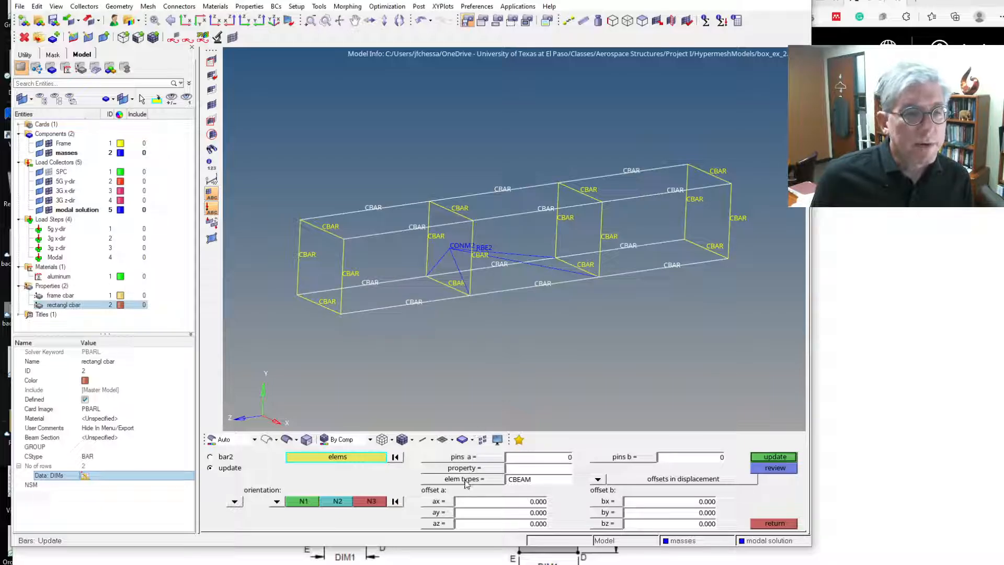
- Set the bar update's element type to CBAR and its property to rectangl cbar
click(484, 480)
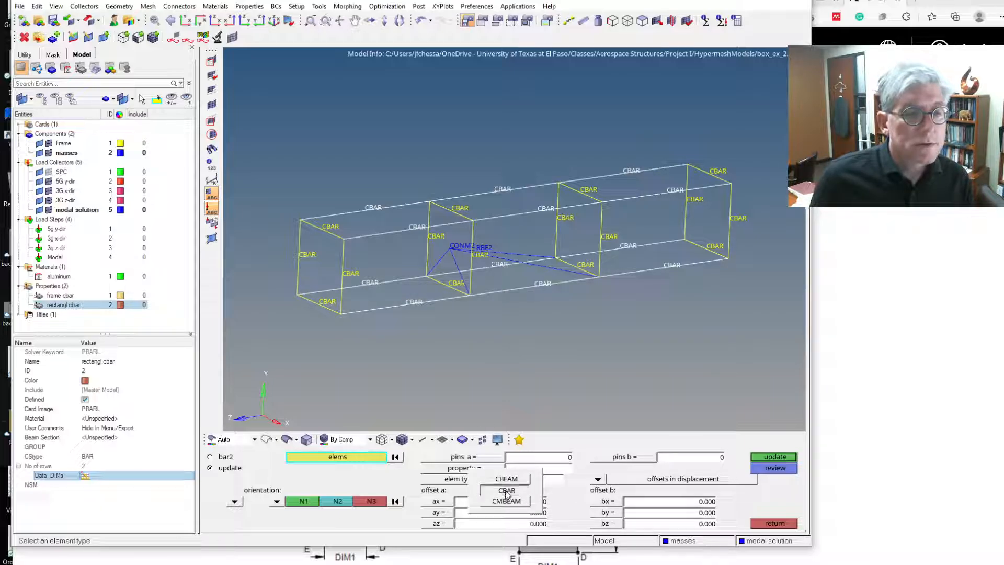
click(502, 491)
click(484, 469)
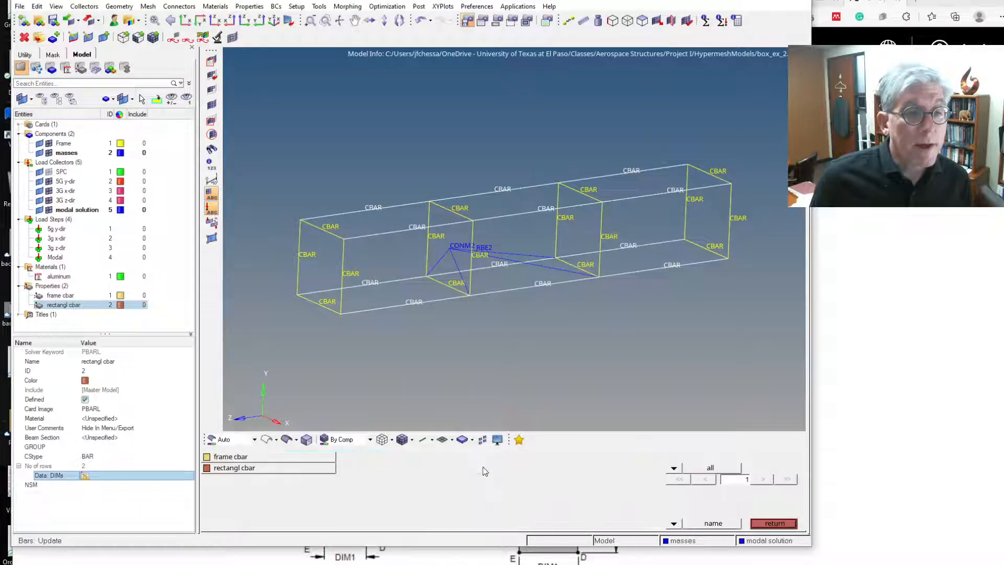
click(309, 470)
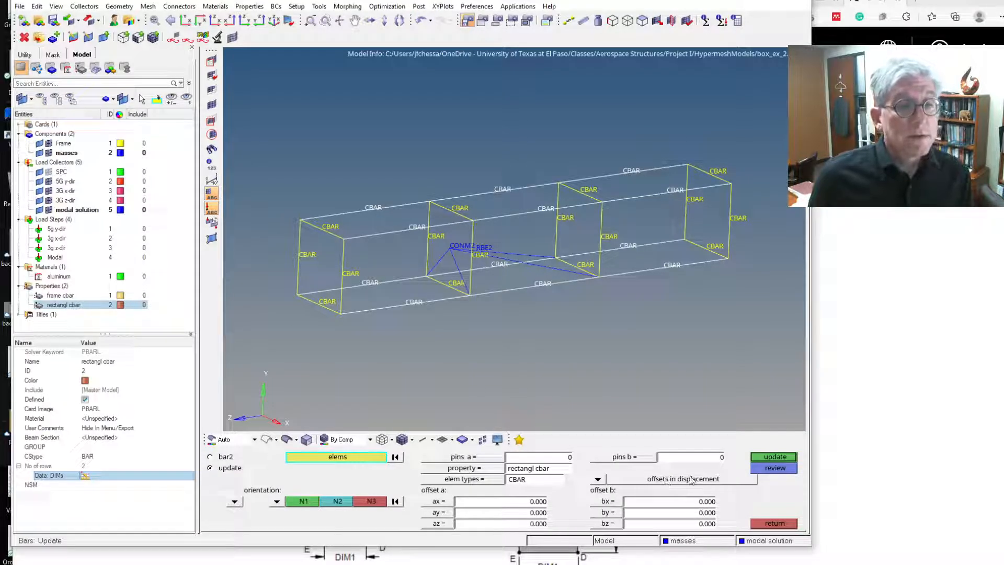
- Set the bar orientation to y-axis and update the selected elements' local axis and property
click(276, 502)
click(268, 494)
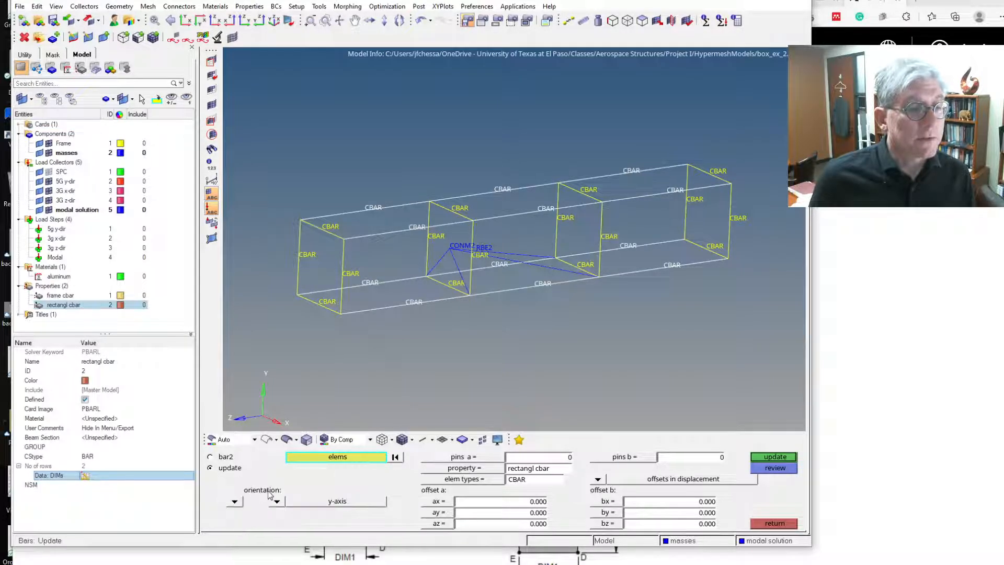
click(776, 457)
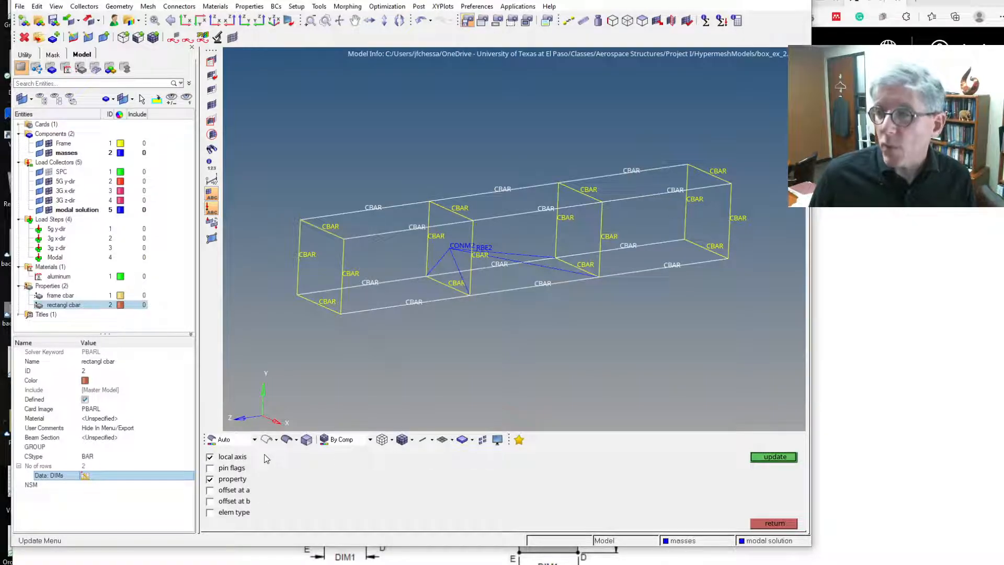
click(776, 457)
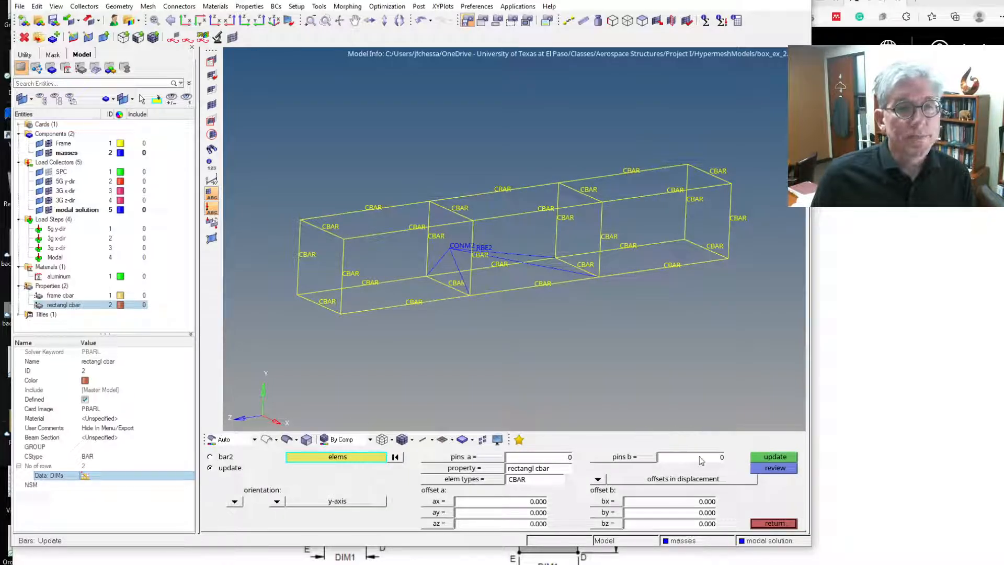
click(776, 524)
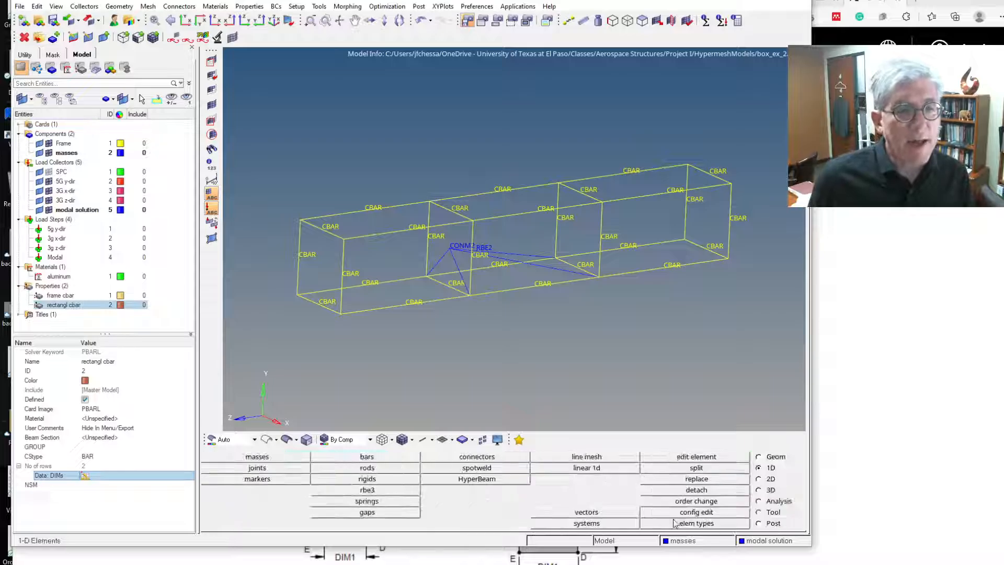
- Color the model's elements by property instead of by component
click(370, 440)
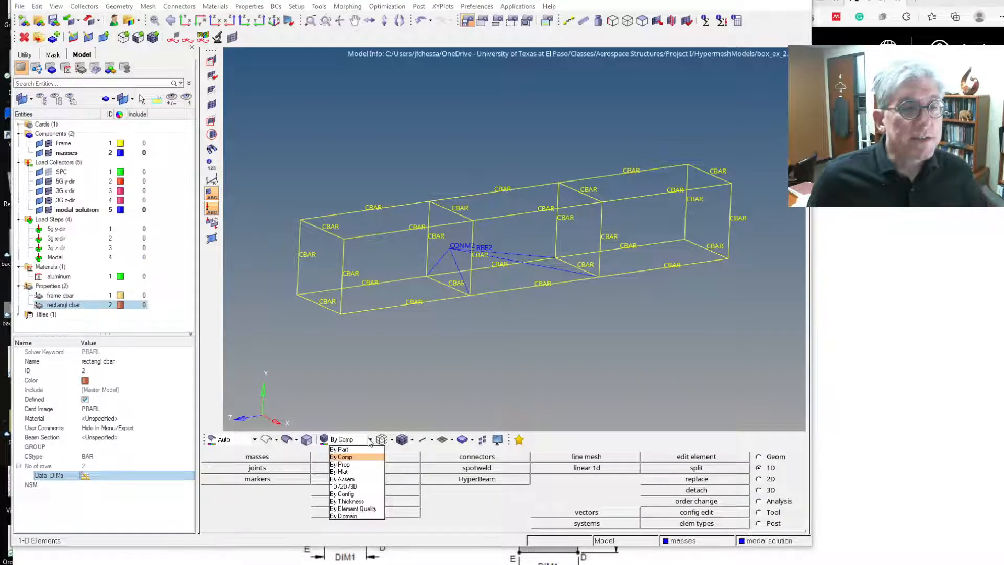
click(349, 464)
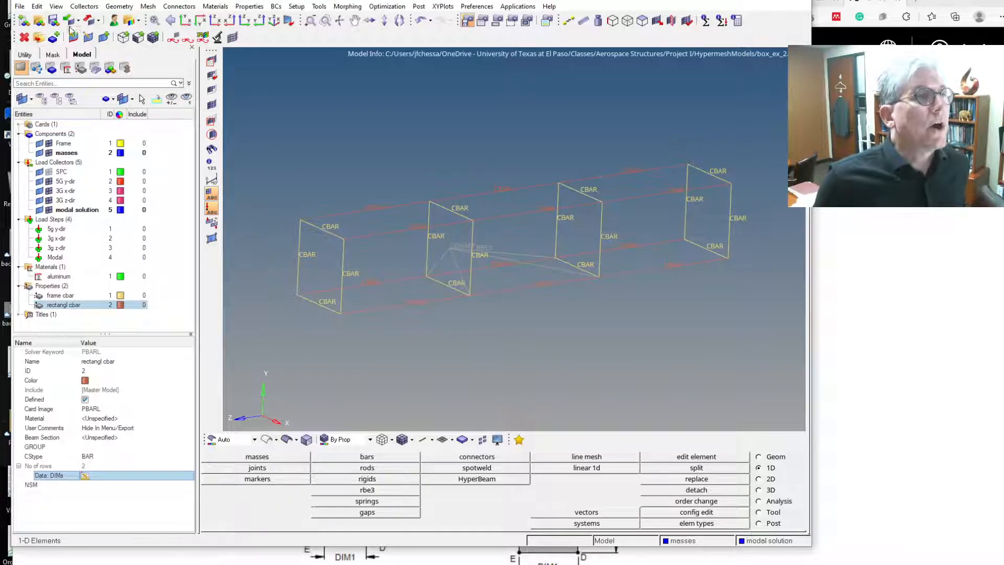
- Save the model under the new name box_ex_3.hm in the HypermeshModels folder
click(20, 6)
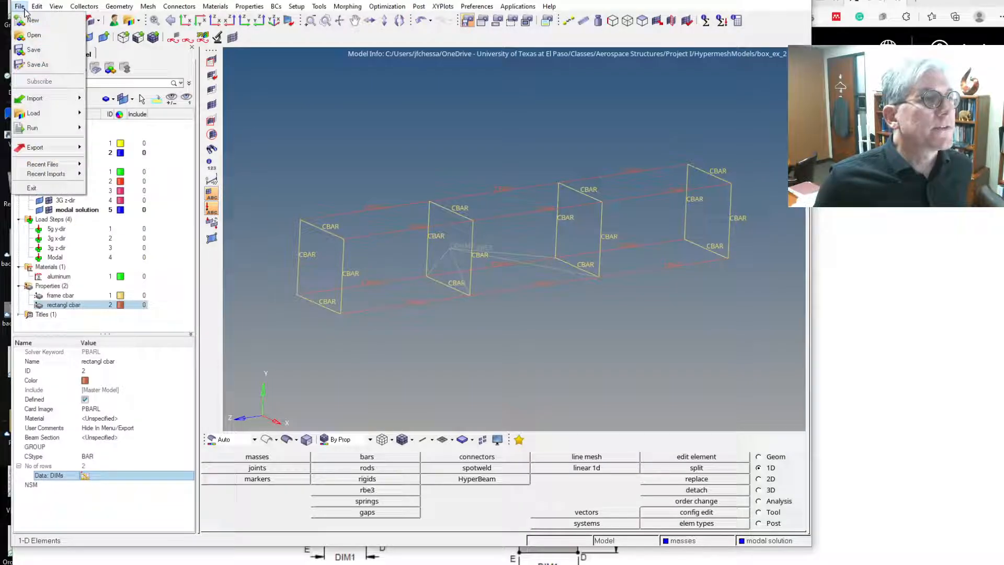
click(42, 65)
click(138, 210)
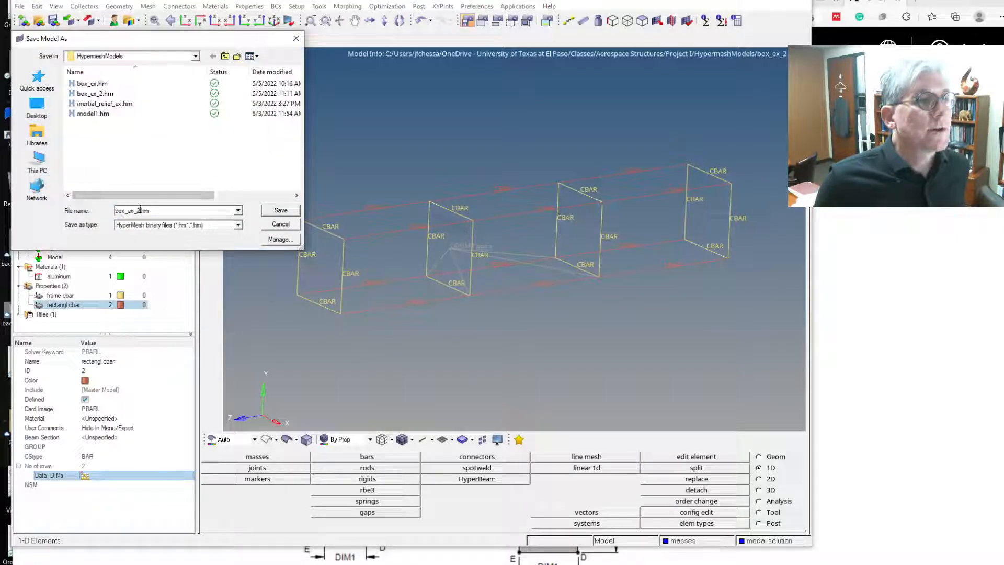
key(Return)
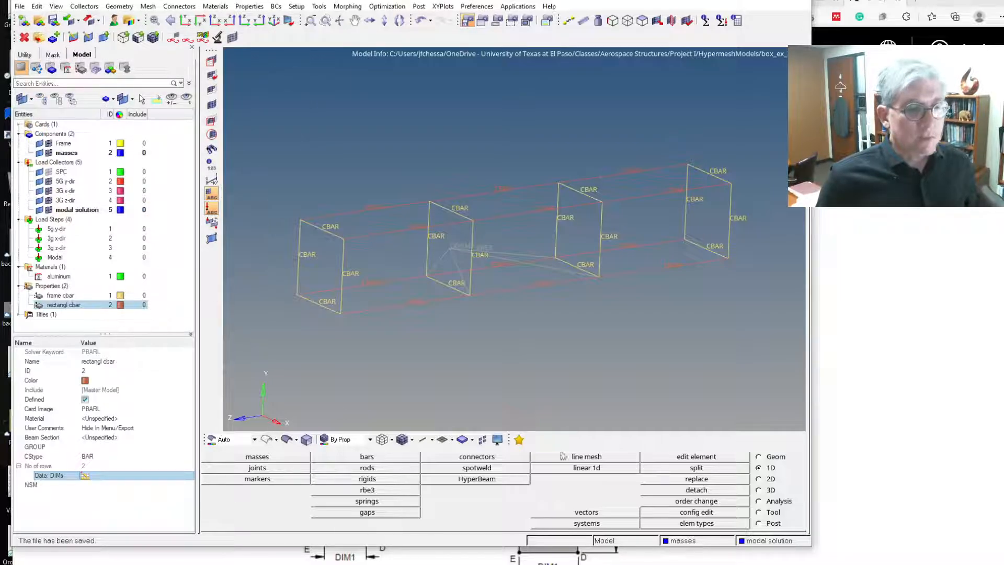
- Try to run the OptiStruct analysis on box_ex_3.fem and read the solver's message log
click(767, 502)
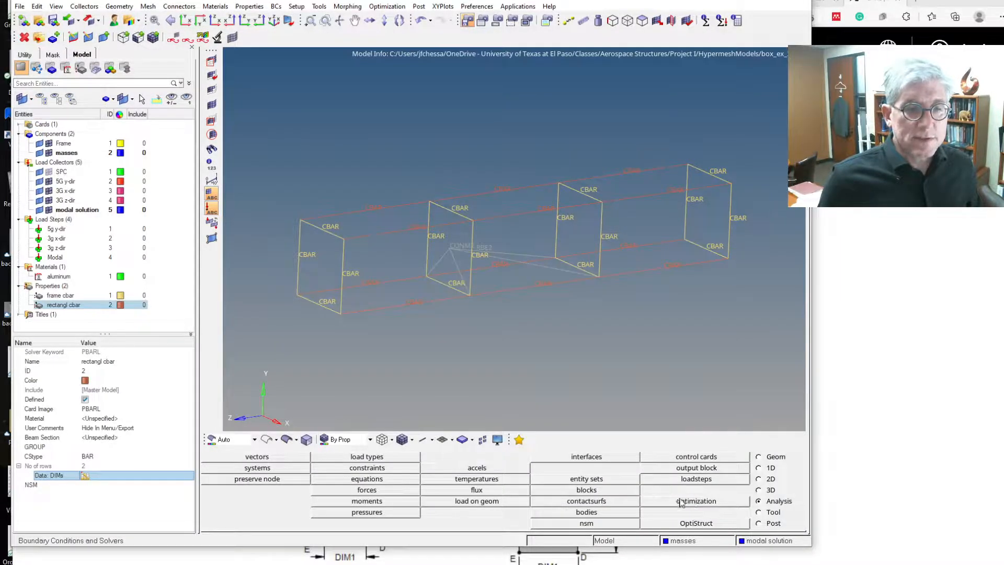
click(677, 522)
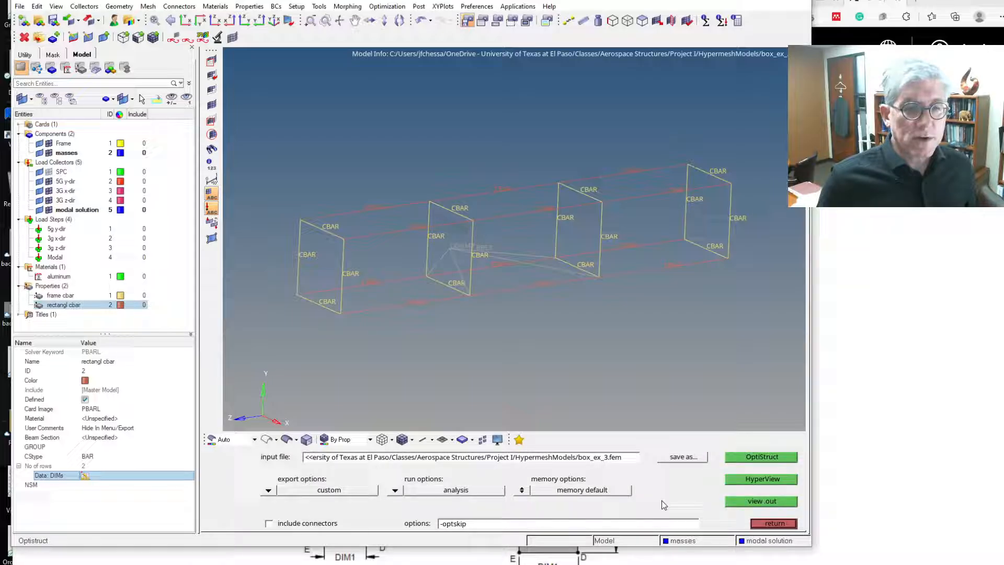
click(740, 458)
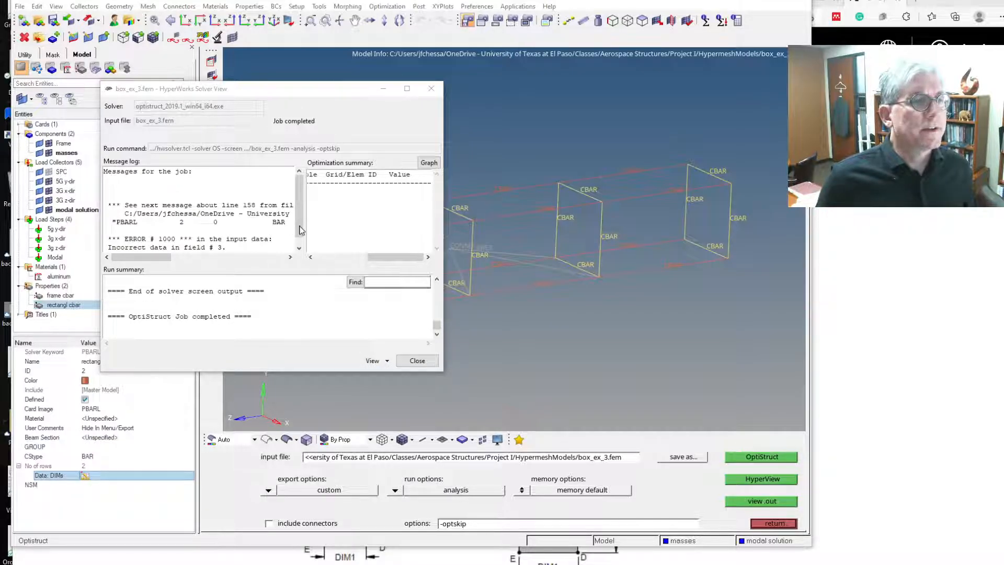
drag(299, 226, 300, 241)
click(417, 361)
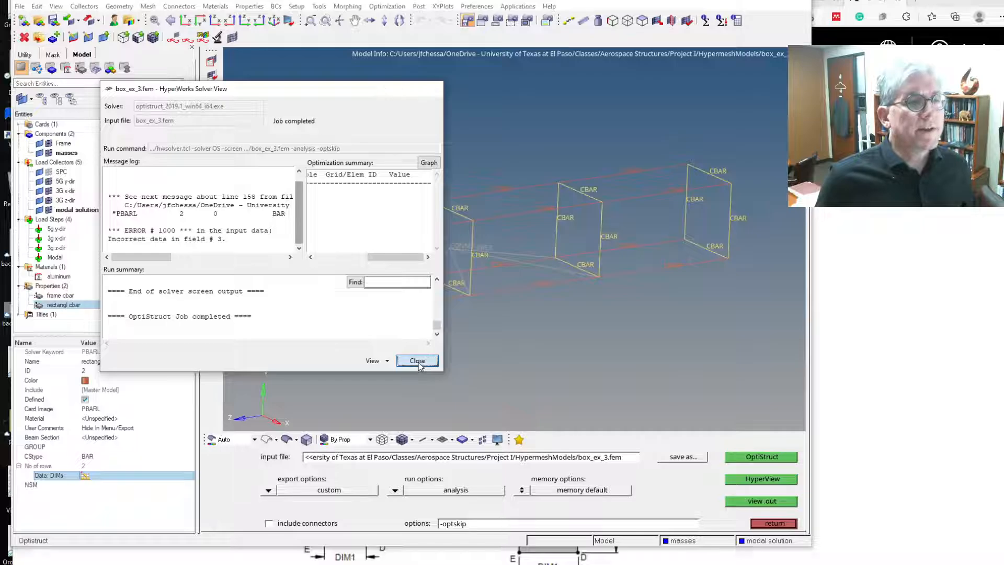
- Assign the aluminum material to the rectangl cbar property
click(111, 437)
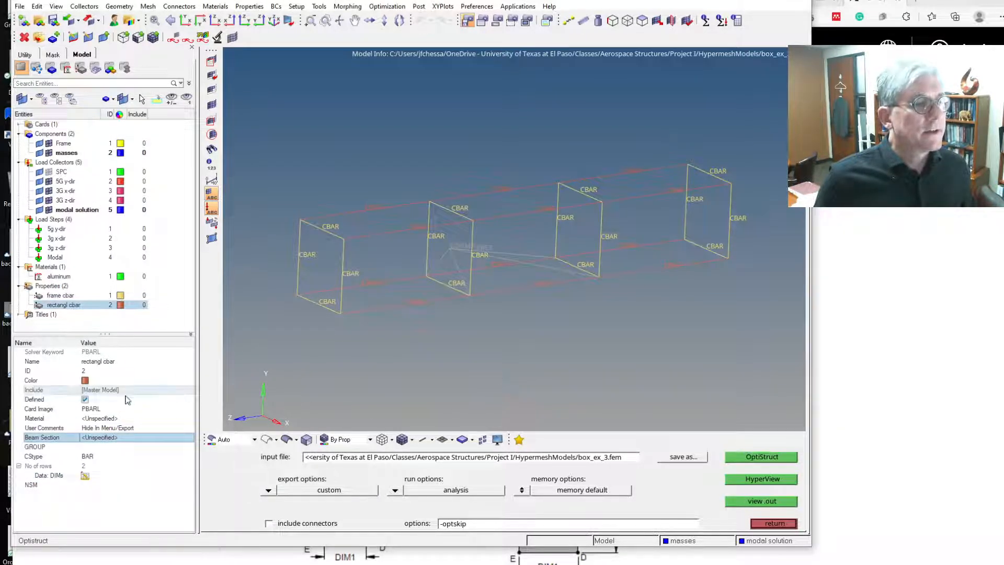
click(99, 419)
click(99, 418)
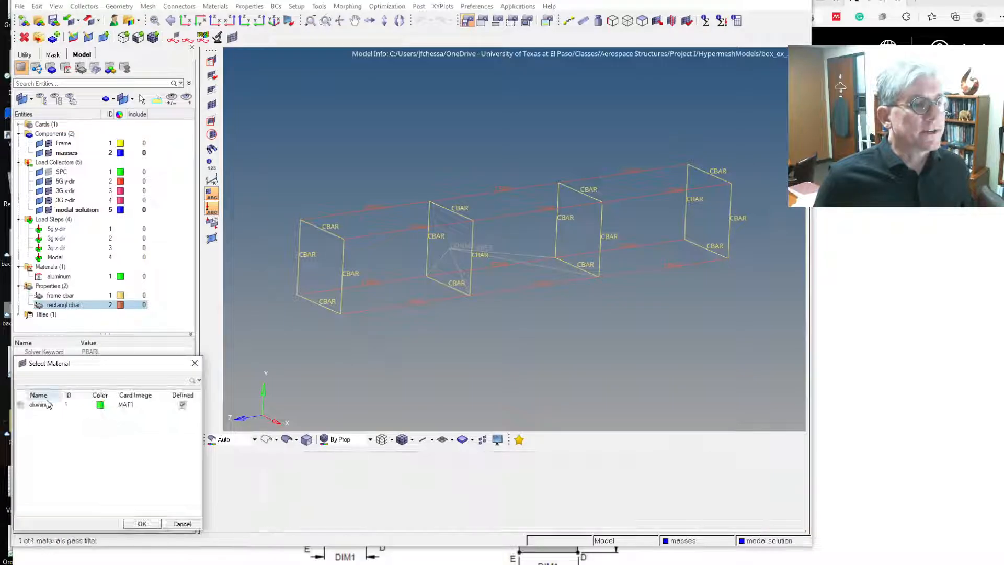
click(40, 405)
click(142, 524)
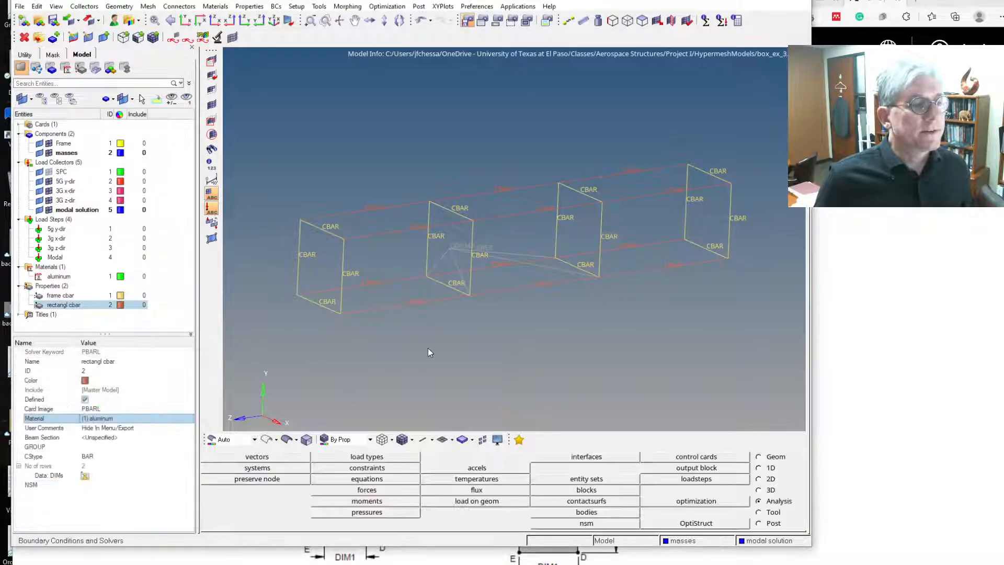
- Rerun the OptiStruct analysis, overwriting the existing box_ex_3.fem input file
click(685, 522)
click(737, 457)
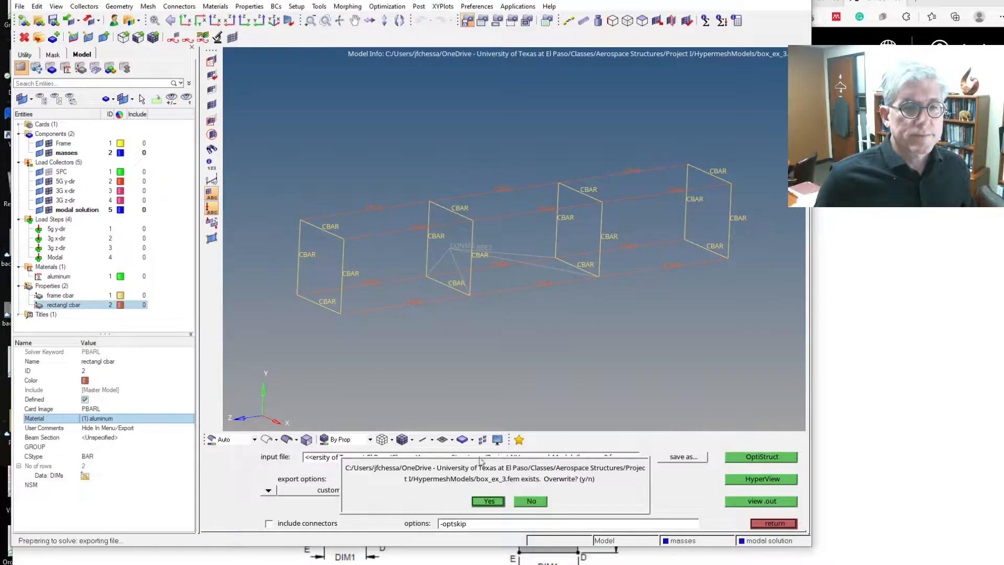
click(487, 501)
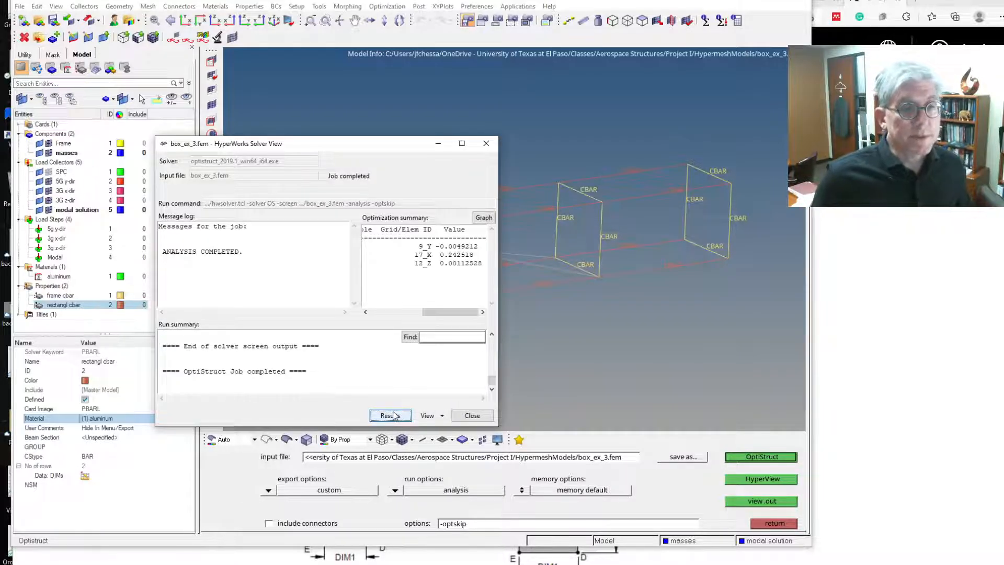
- Open the analysis results in HyperView, orient the frame lengthwise, and switch the load case to Subcase 4 (Modal)
click(390, 416)
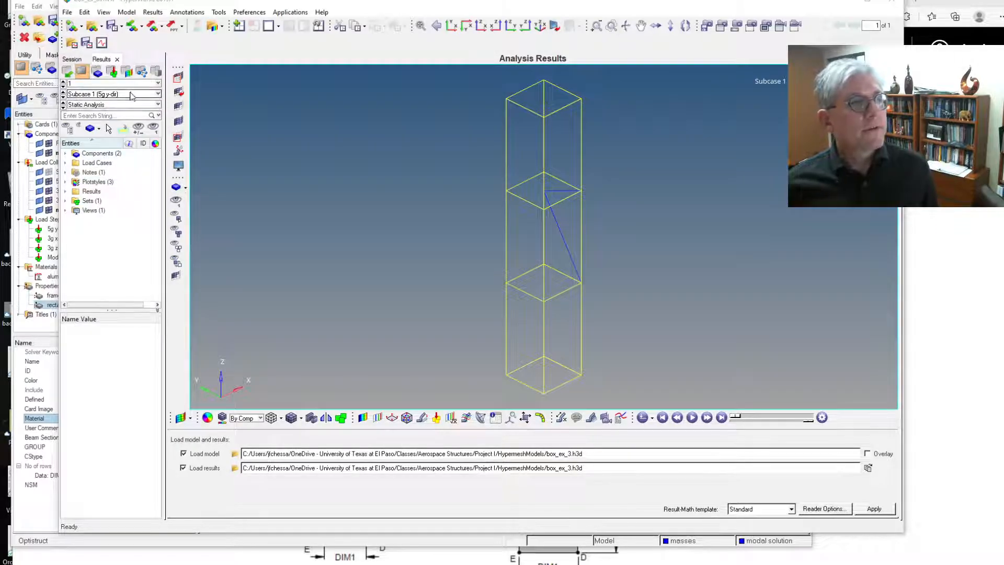
click(638, 252)
ctrl+drag(637, 252, 637, 252)
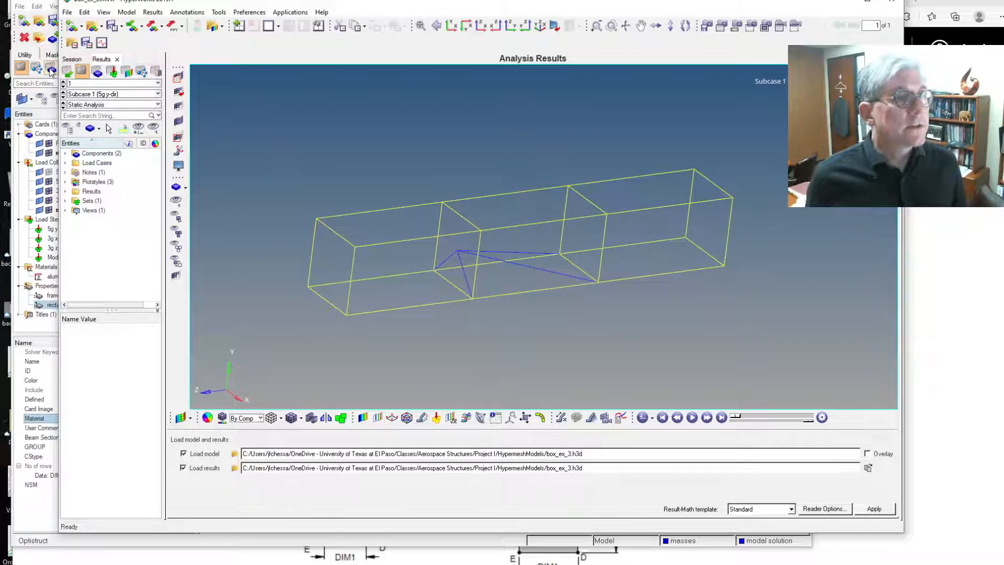
click(92, 94)
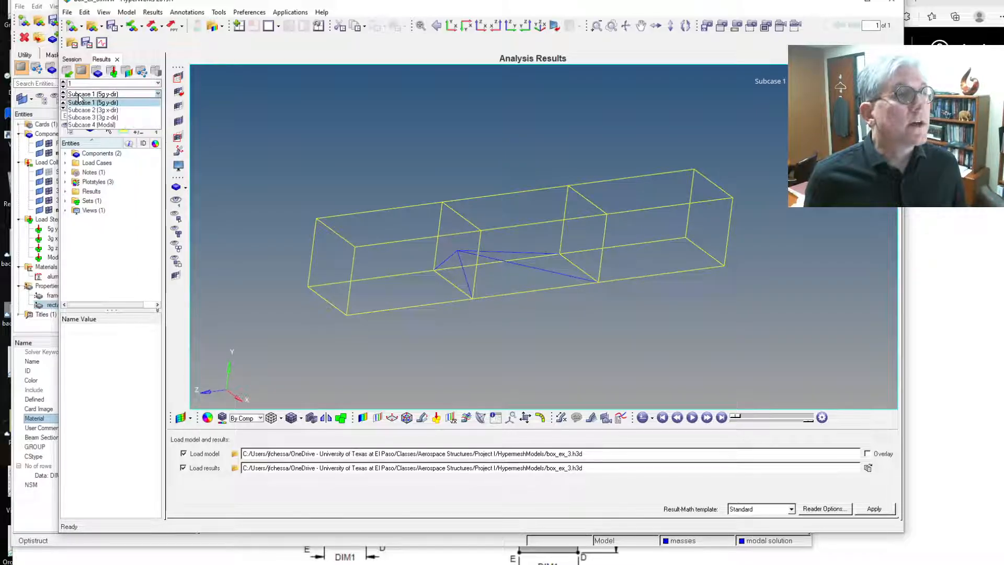
click(92, 124)
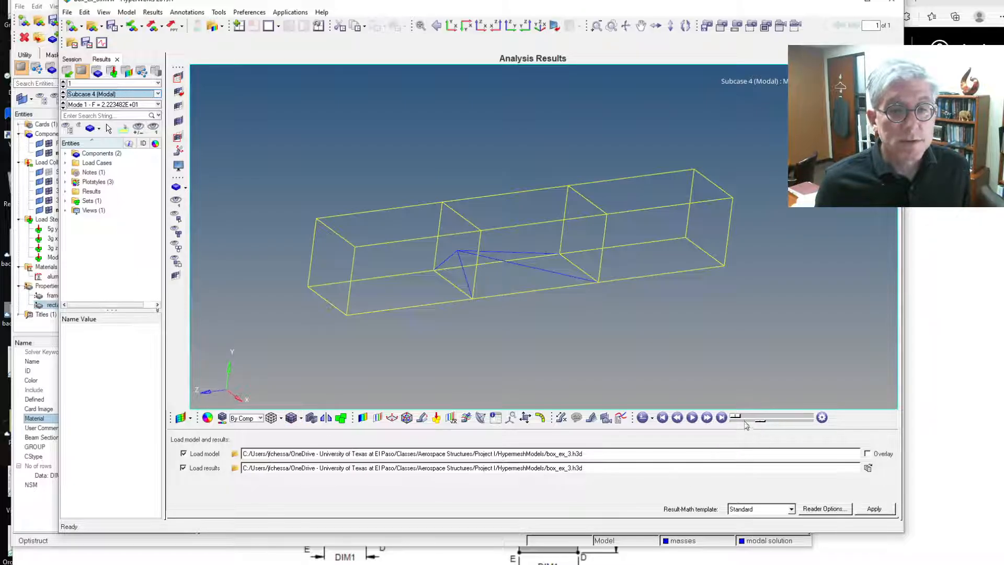
- Scrub and play the Mode 1 deformation animation, and view the mode shapes of Mode 2 and Mode 3
drag(742, 418, 809, 417)
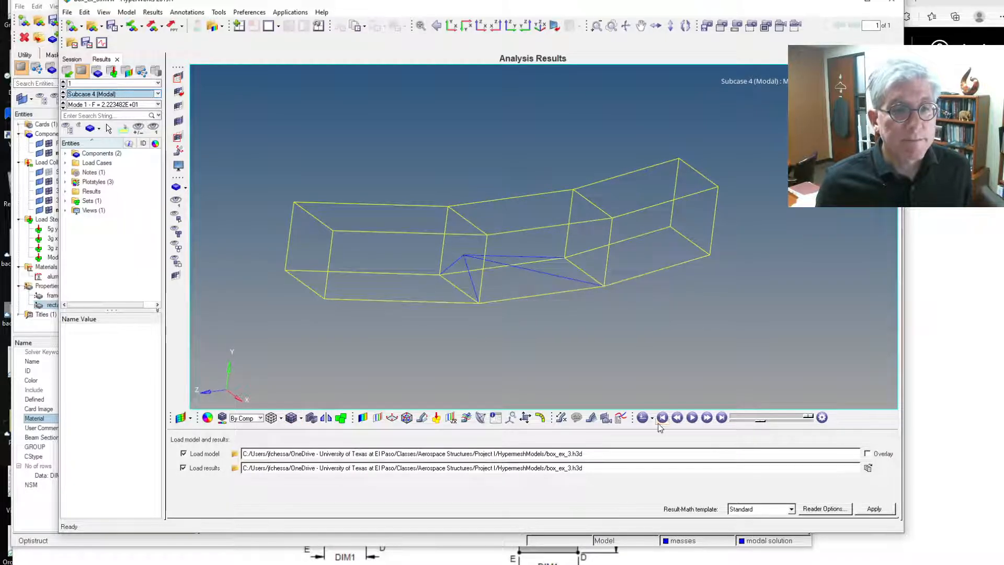
click(691, 418)
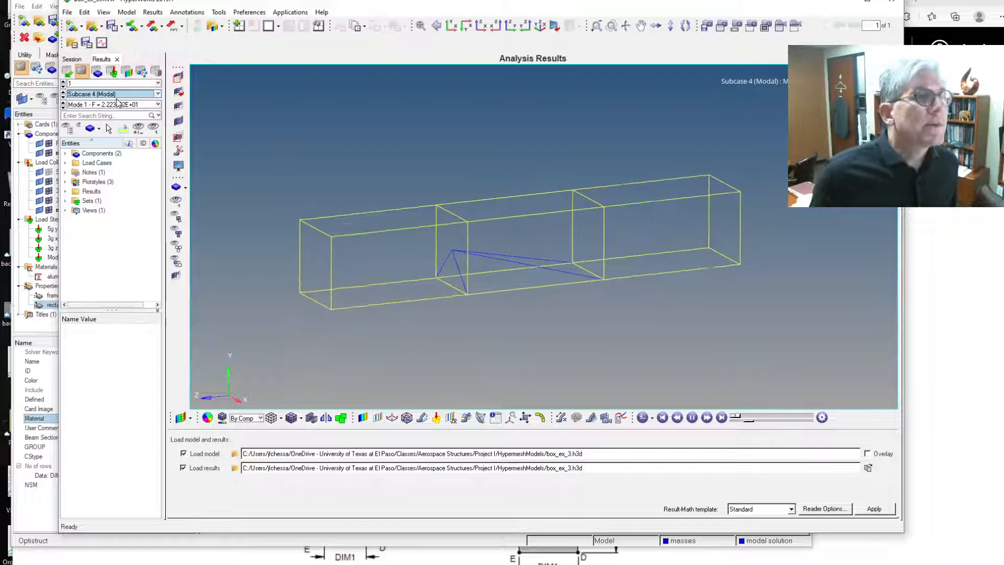
click(130, 105)
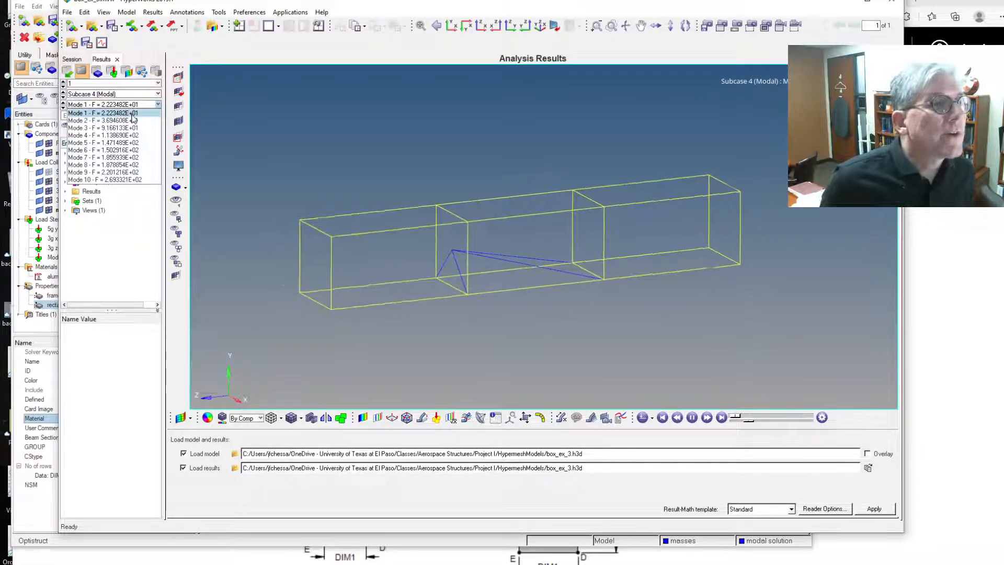
click(132, 121)
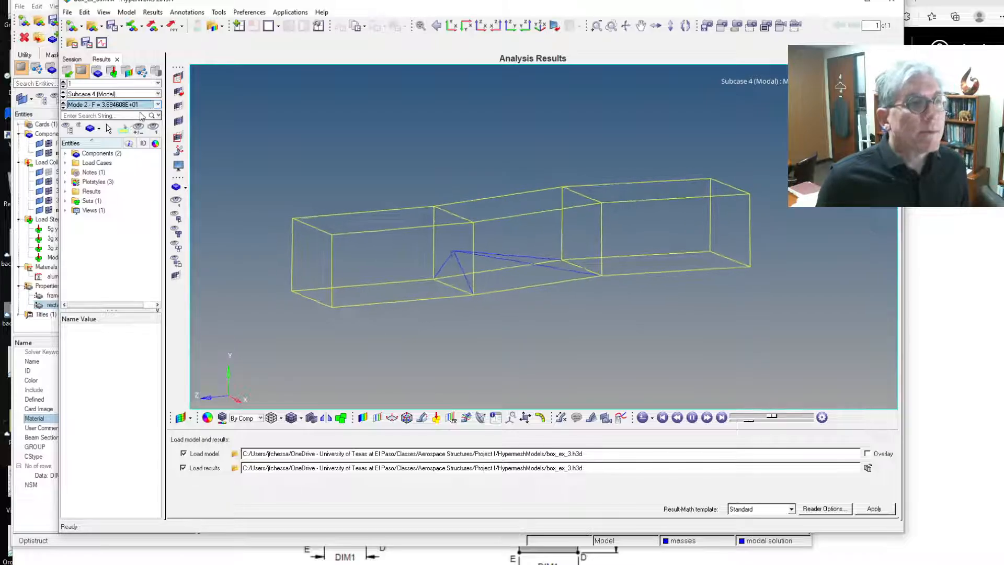
click(143, 105)
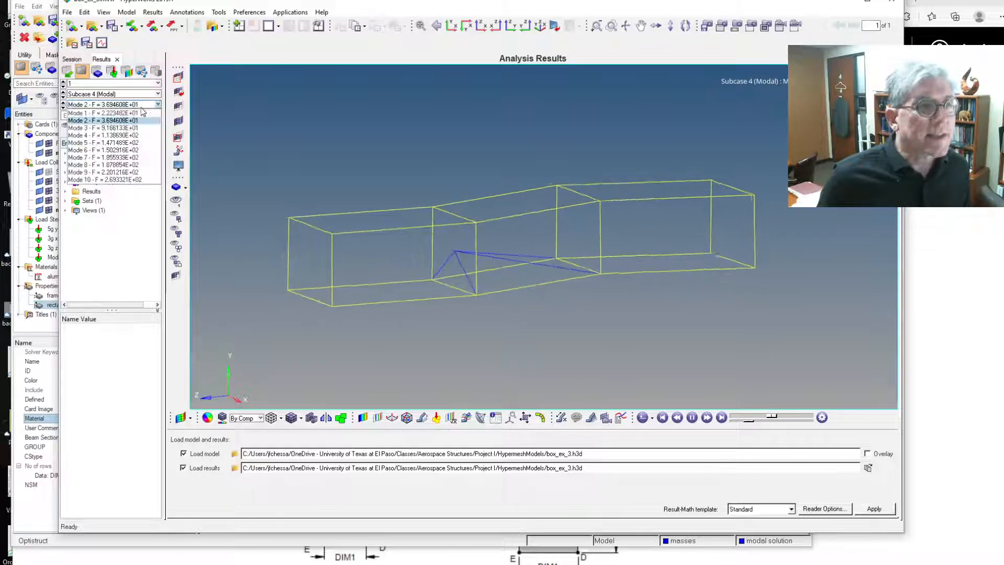
click(138, 129)
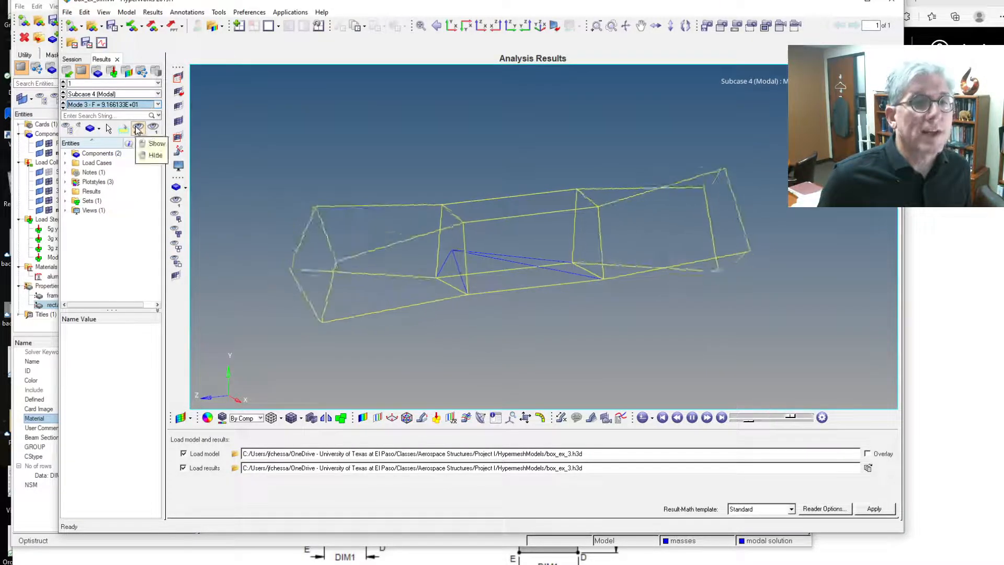
click(115, 104)
click(125, 130)
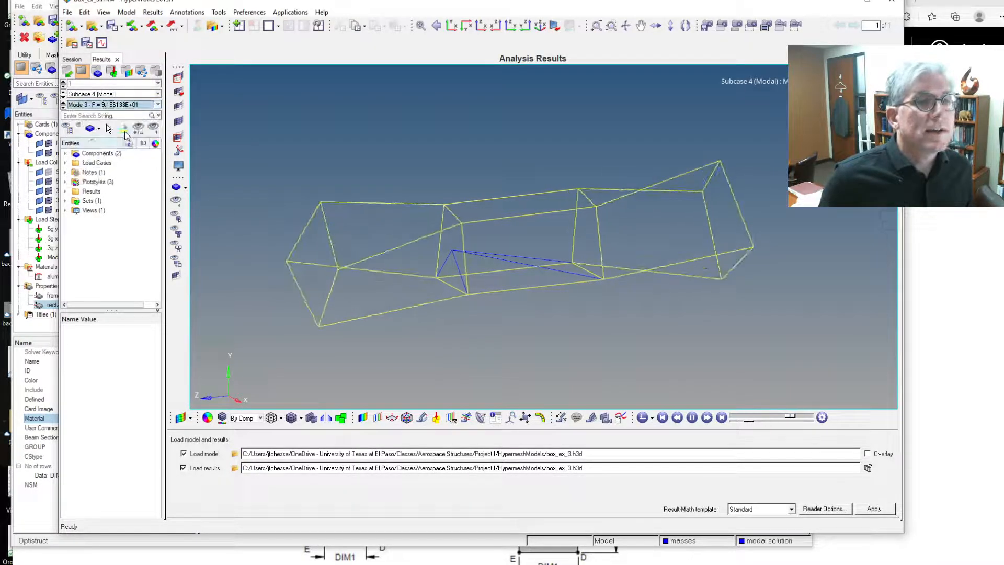
- View the animated mode shapes of Mode 4, Mode 5 and Mode 6 in turn
click(121, 105)
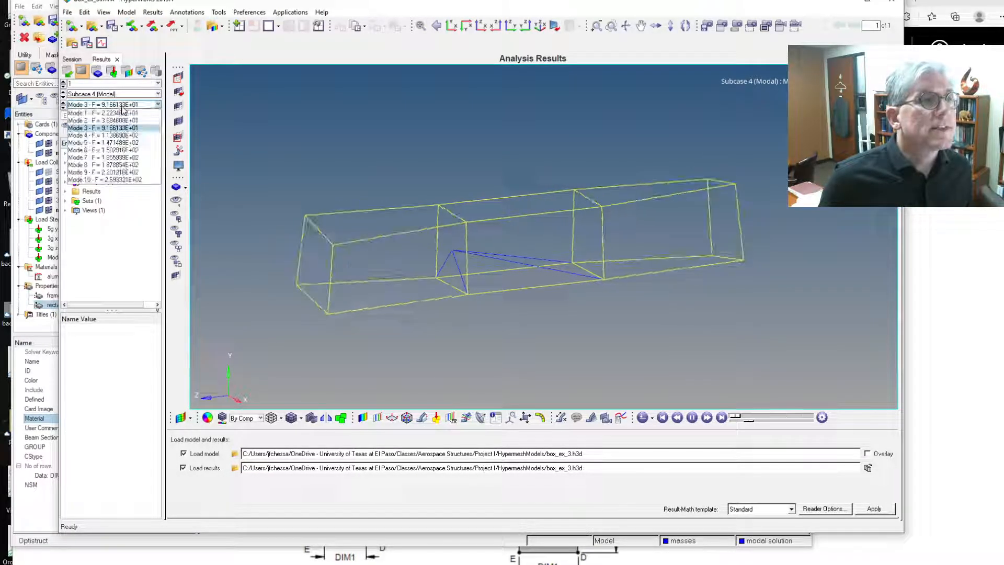
click(120, 135)
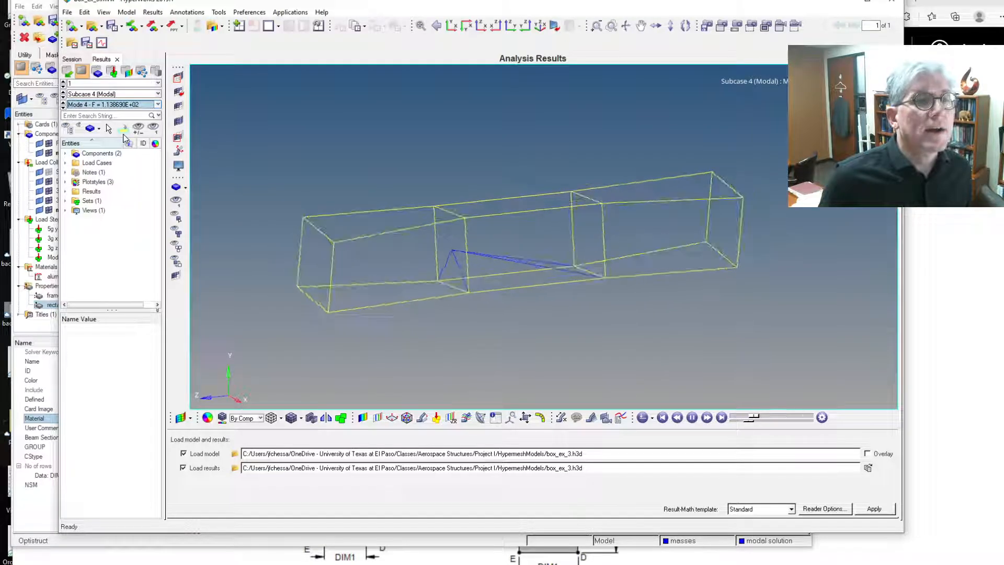
click(125, 104)
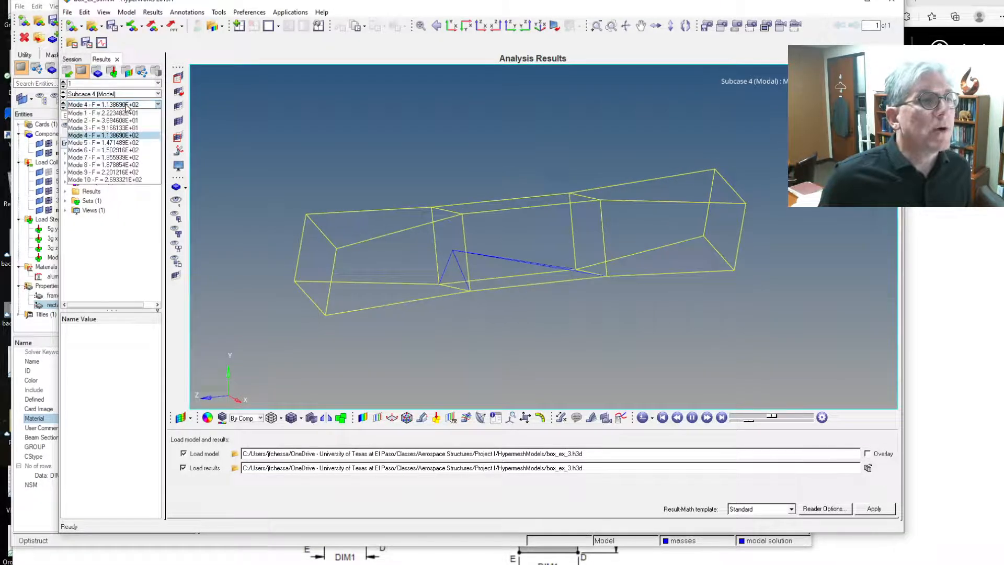
click(126, 142)
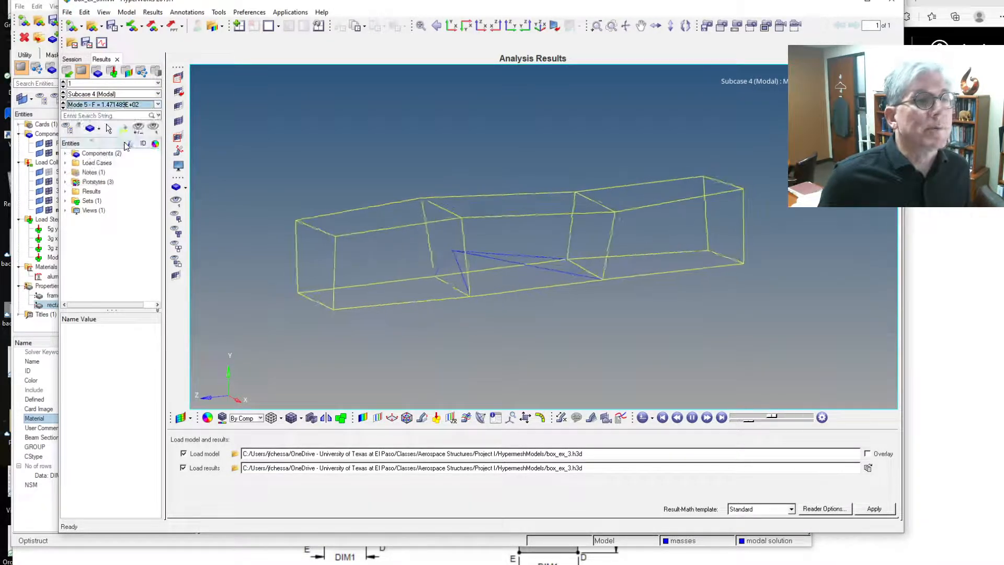
click(111, 104)
click(111, 150)
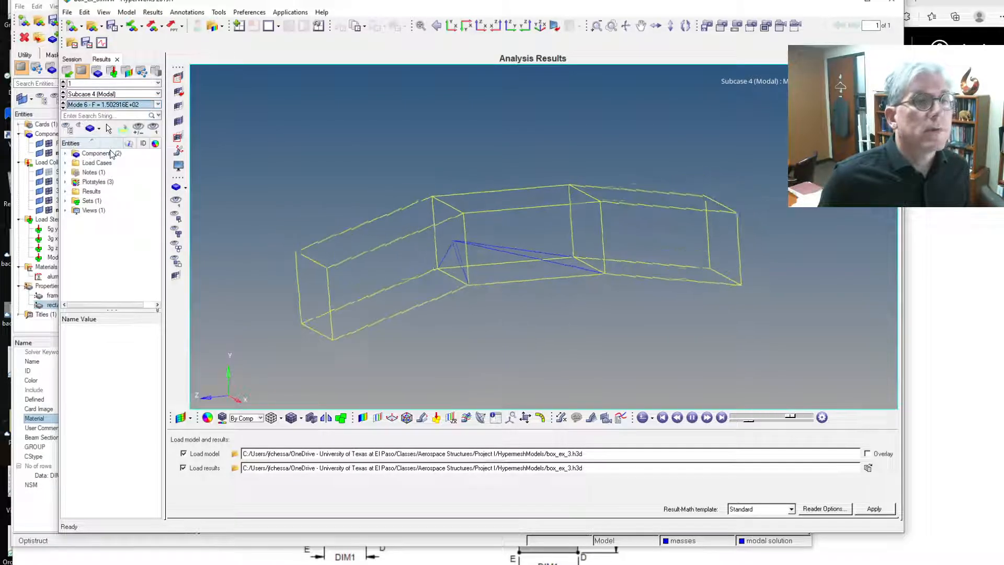